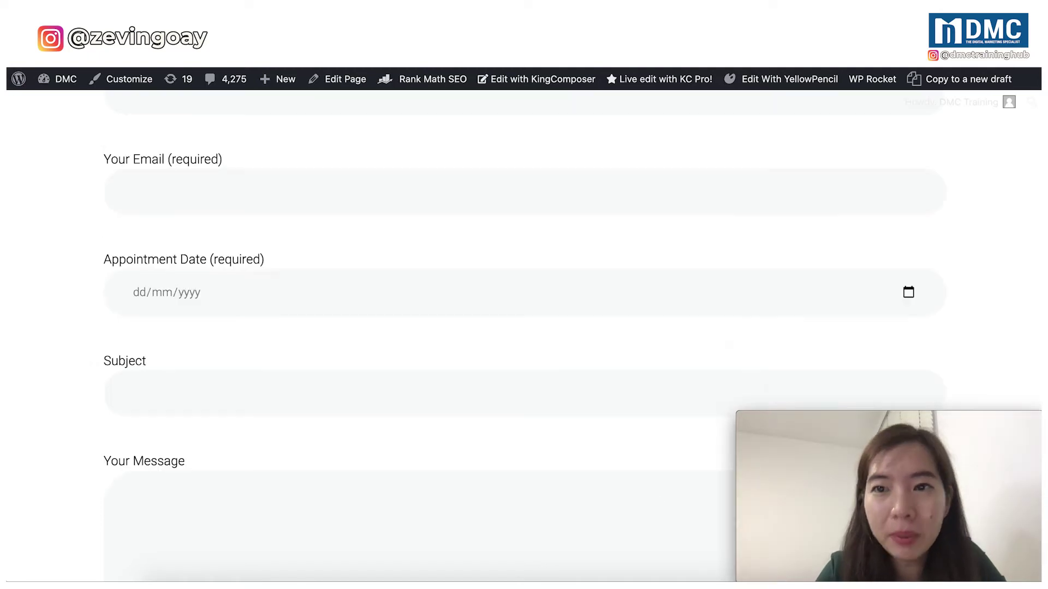
- Pick 29 January 2021 from the live form's Appointment Date calendar, then click off the field
{"action": "scroll", "coordinate": [353, 250], "scroll_direction": "up", "scroll_amount": 3}
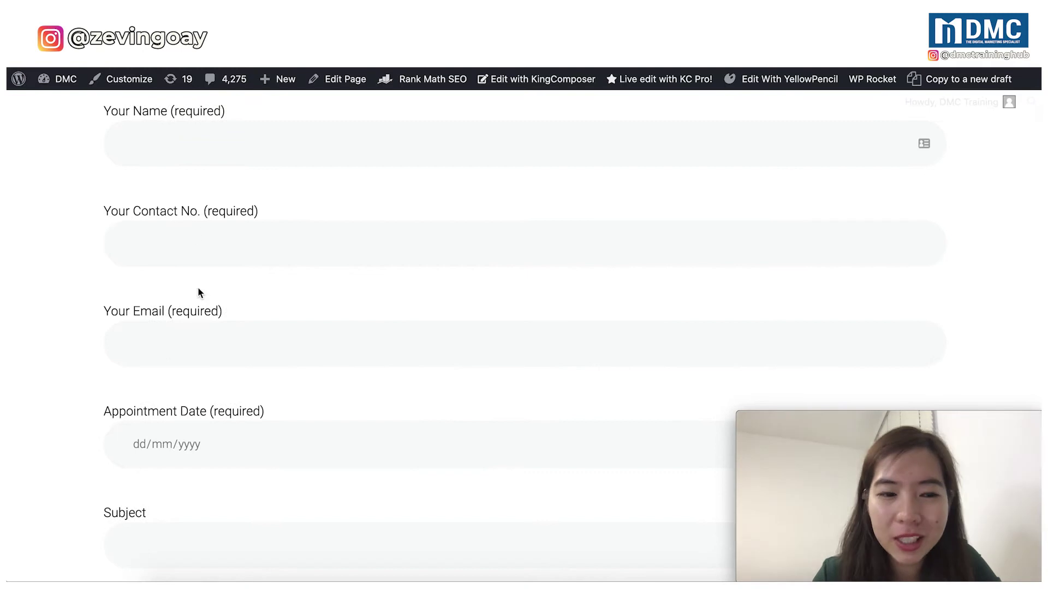
{"action": "scroll", "coordinate": [199, 292], "scroll_direction": "down", "scroll_amount": 2}
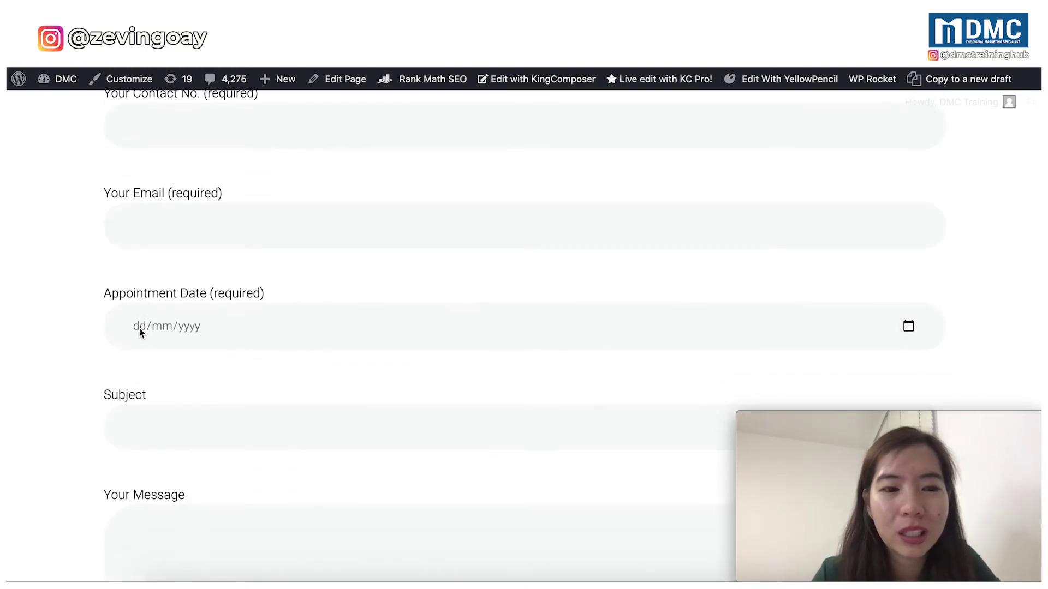
{"action": "scroll", "coordinate": [437, 289], "scroll_direction": "down", "scroll_amount": 1}
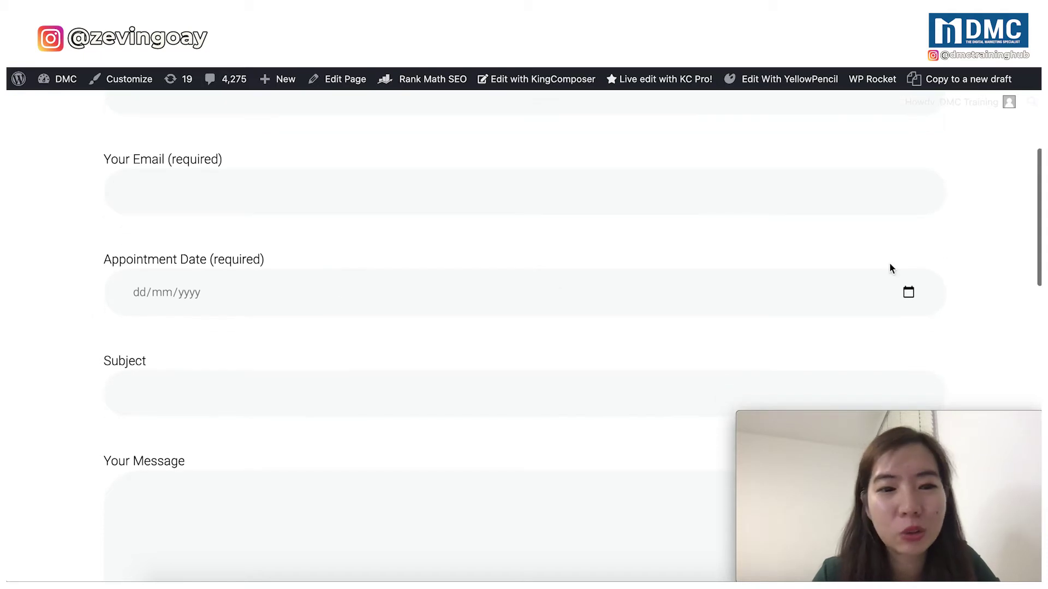
{"action": "left_click", "coordinate": [909, 294]}
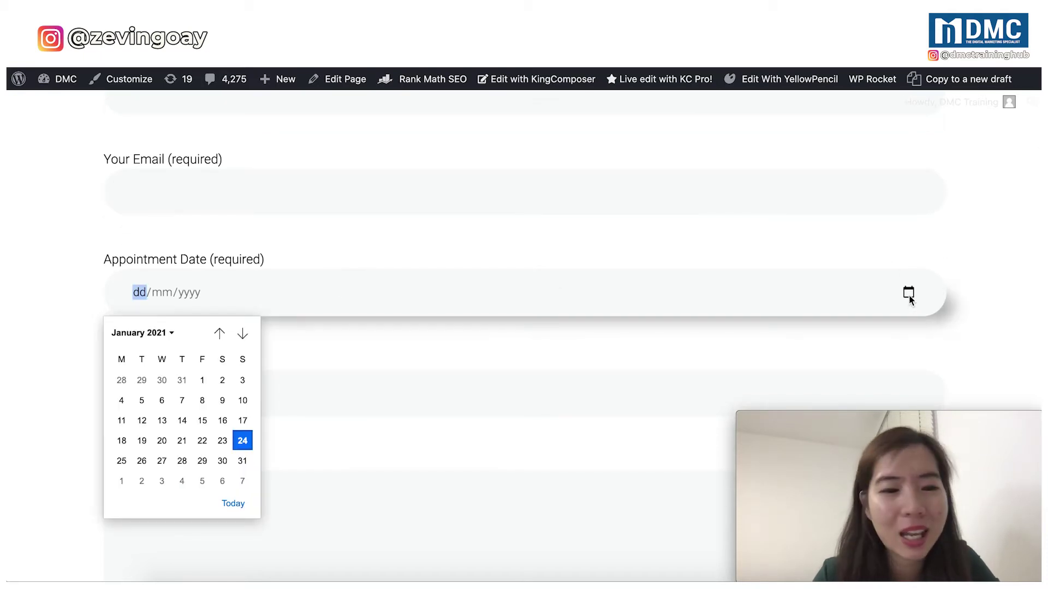
{"action": "left_click", "coordinate": [202, 464]}
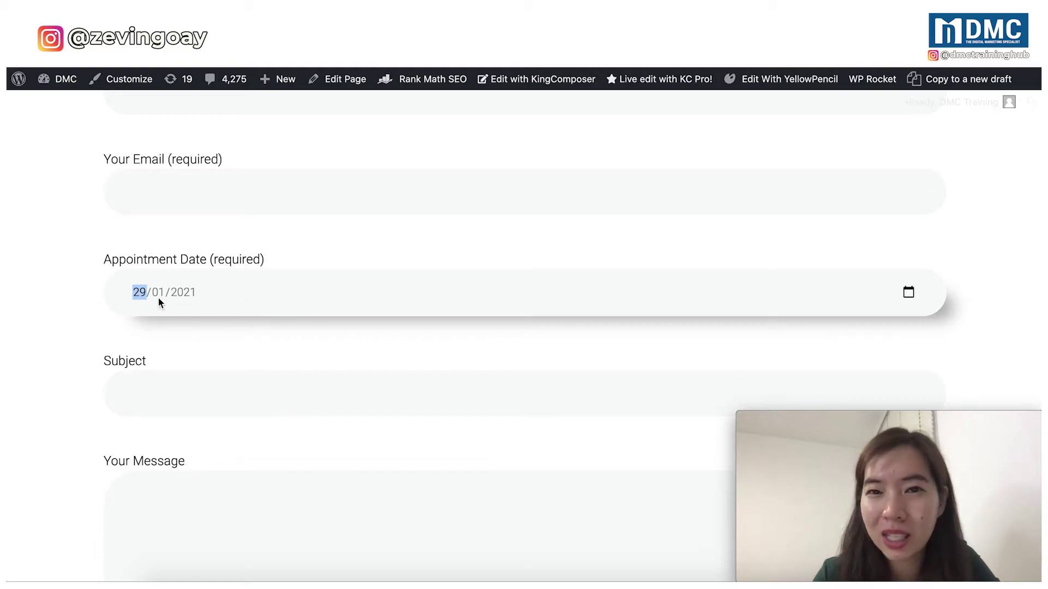
{"action": "left_click", "coordinate": [66, 327]}
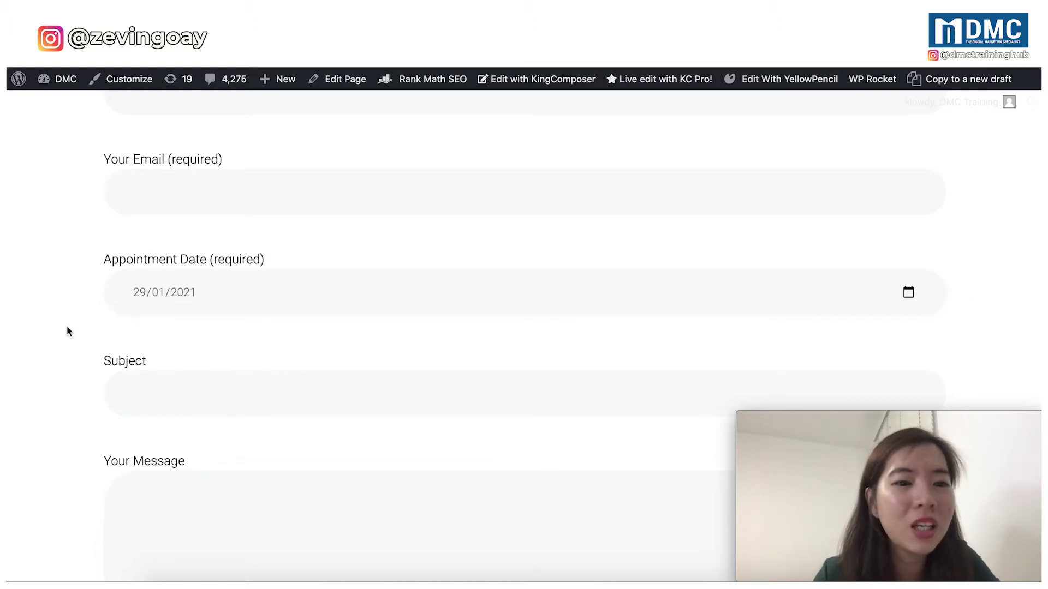
{"action": "scroll", "coordinate": [51, 417], "scroll_direction": "down", "scroll_amount": 3}
{"action": "scroll", "coordinate": [50, 417], "scroll_direction": "up", "scroll_amount": 5}
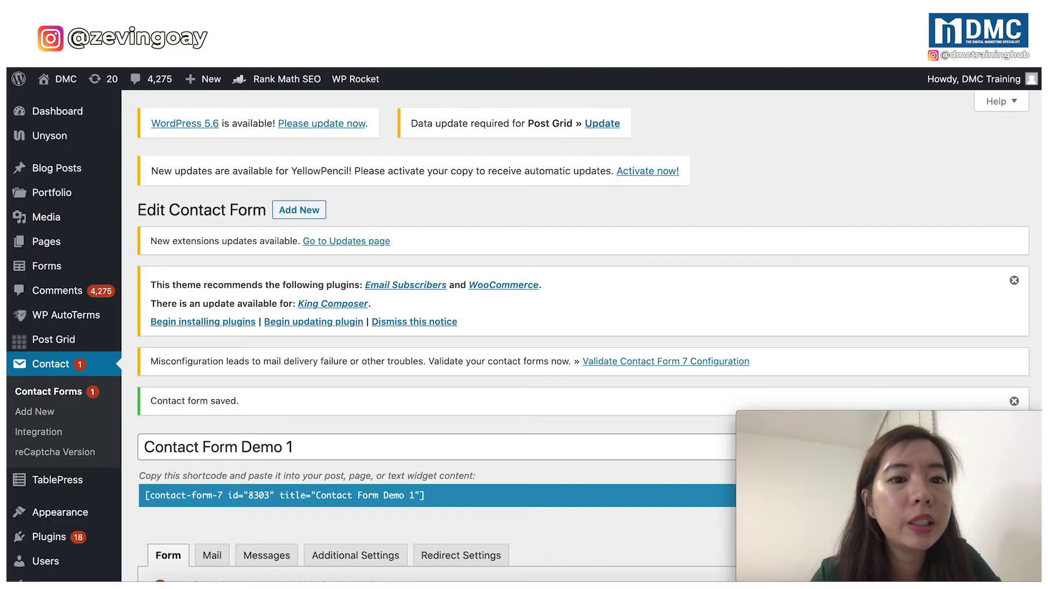
- Scroll down the Contact Form Demo 1 editor to the Form tab template
{"action": "scroll", "coordinate": [328, 294], "scroll_direction": "down", "scroll_amount": 2}
{"action": "scroll", "coordinate": [328, 294], "scroll_direction": "down", "scroll_amount": 3}
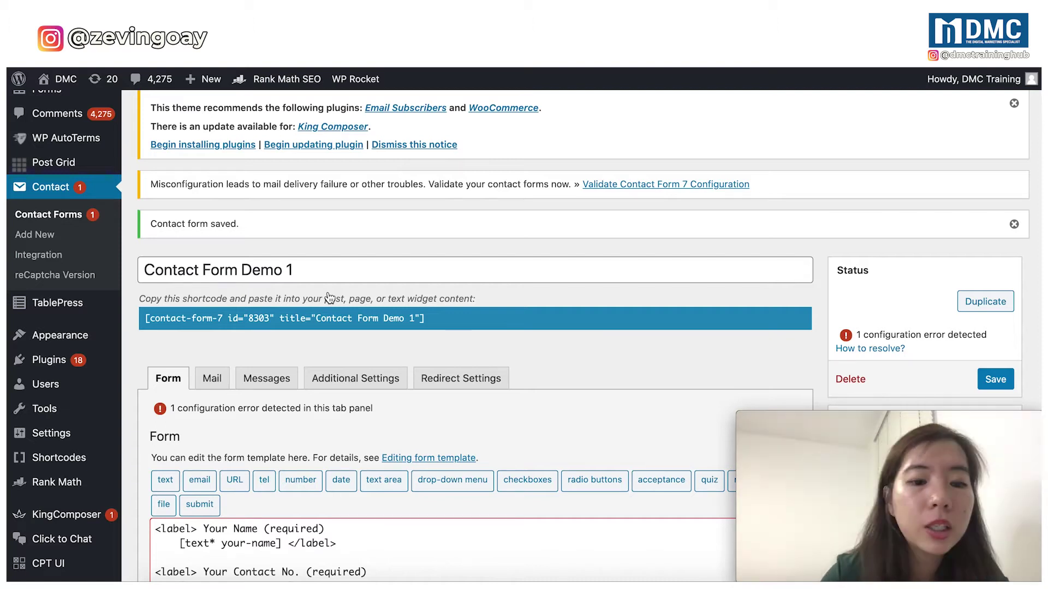
{"action": "scroll", "coordinate": [329, 297], "scroll_direction": "down", "scroll_amount": 4}
{"action": "scroll", "coordinate": [329, 298], "scroll_direction": "down", "scroll_amount": 1}
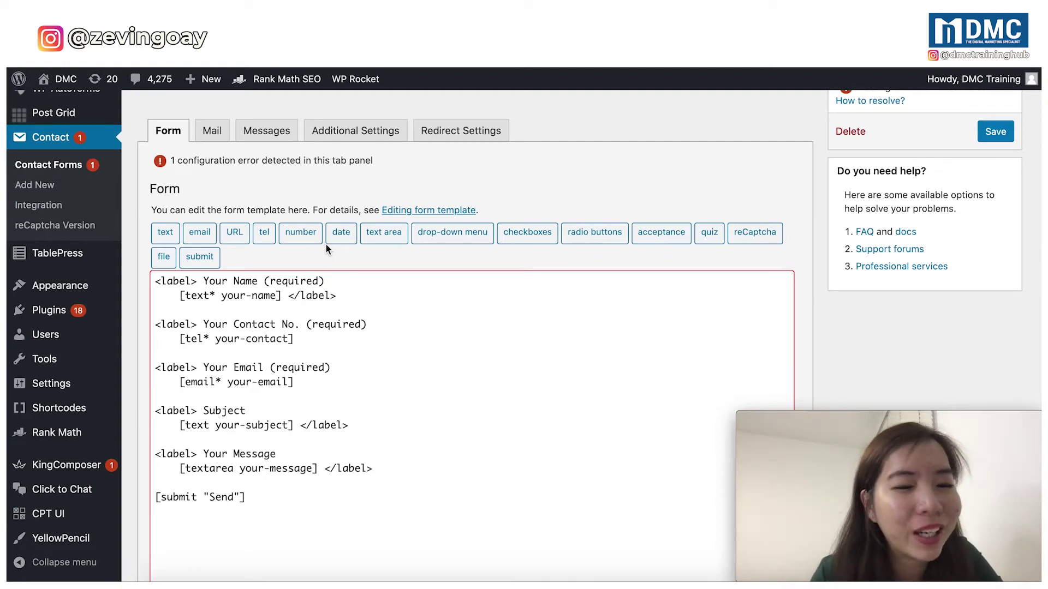
{"action": "scroll", "coordinate": [332, 256], "scroll_direction": "down", "scroll_amount": 1}
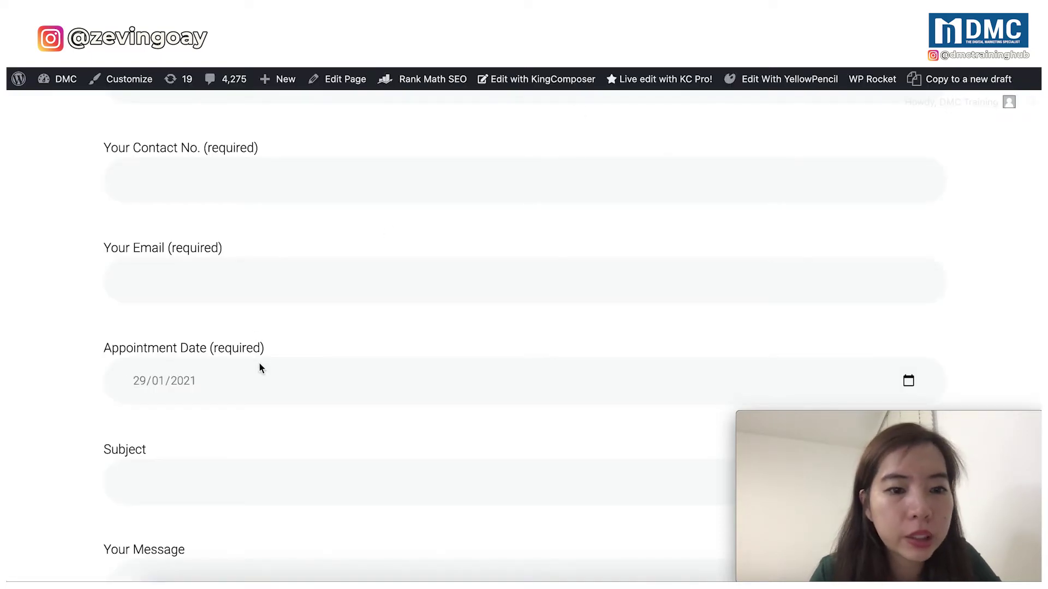
- Scroll back down to the Contact Form Demo 1 form template
{"action": "scroll", "coordinate": [224, 379], "scroll_direction": "down", "scroll_amount": 1}
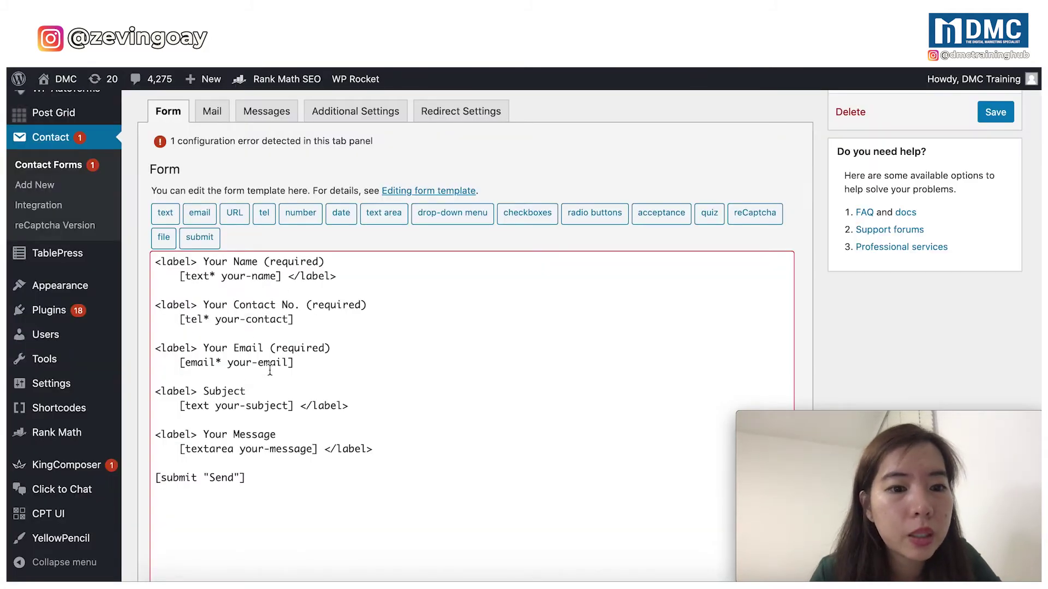
- Paste a copy of the Email label lines below the Email field and relabel it Appointment Date
{"action": "left_click", "coordinate": [317, 356]}
{"action": "key", "text": "Return"}
{"action": "key", "text": "Return"}
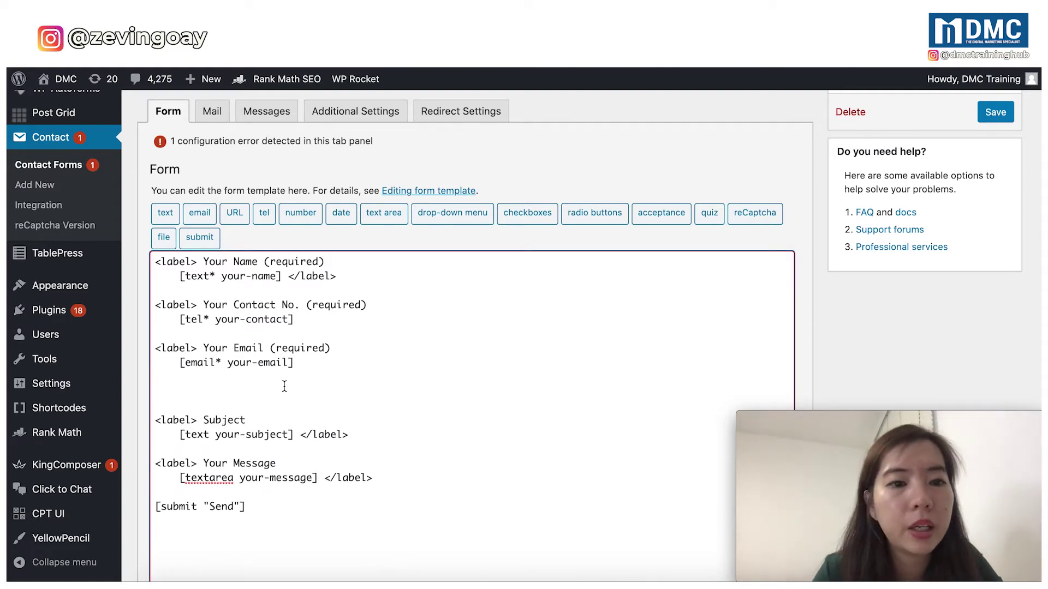
{"action": "scroll", "coordinate": [284, 386], "scroll_direction": "down", "scroll_amount": 1}
{"action": "left_click", "coordinate": [301, 327]}
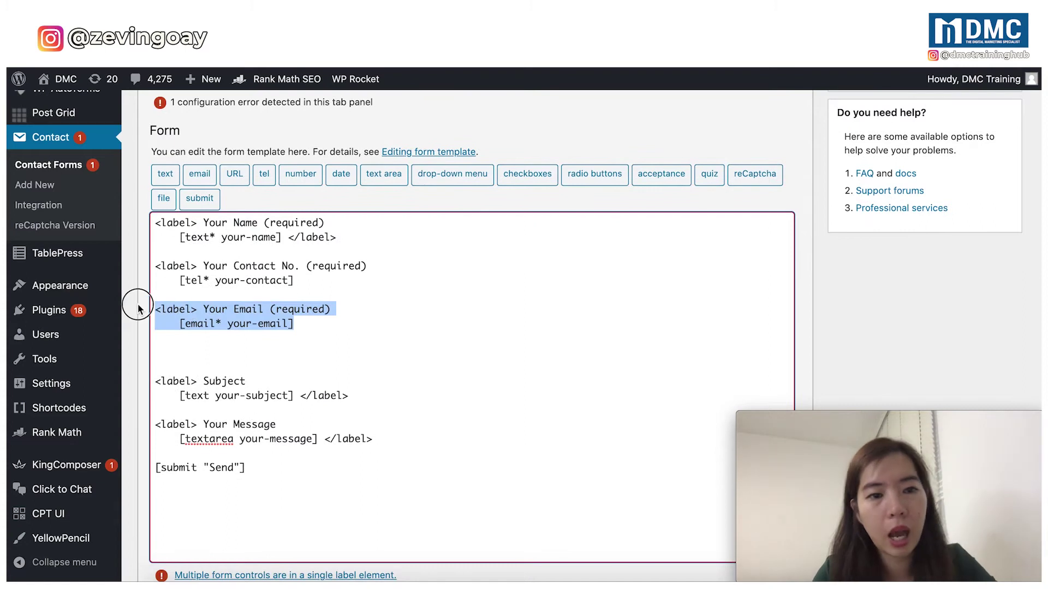
{"action": "left_click", "coordinate": [181, 352]}
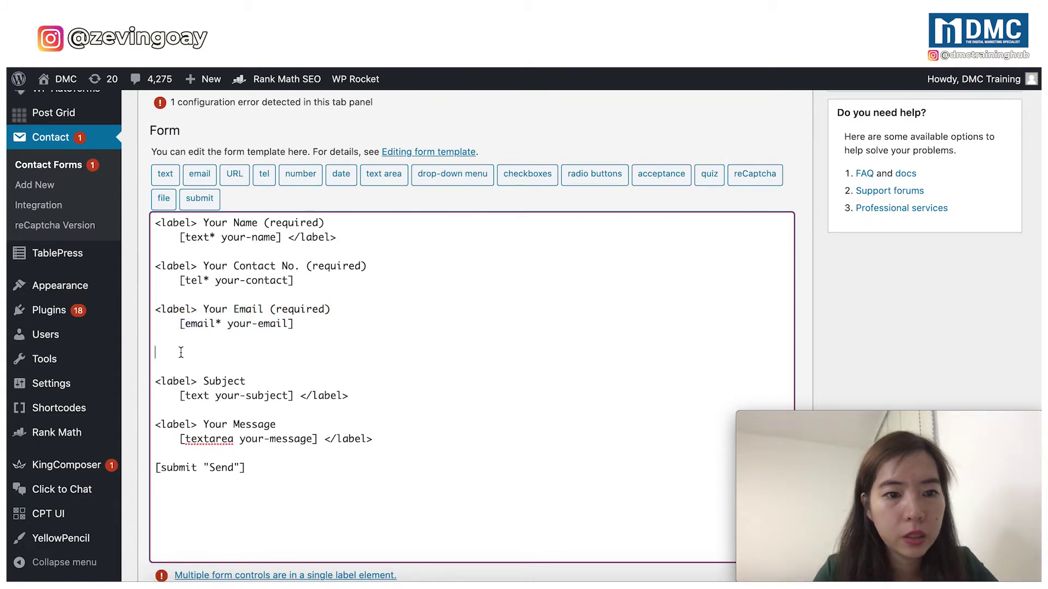
{"action": "type", "text": "<label> Your Email (required)     [email* your-email]"}
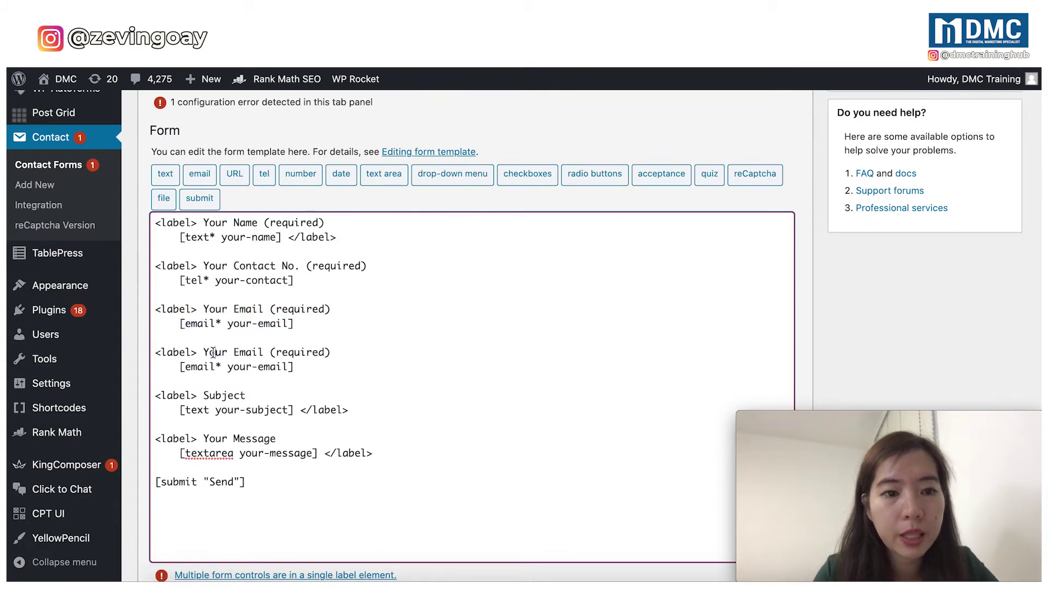
{"action": "left_click_drag", "start_coordinate": [203, 352], "coordinate": [263, 352]}
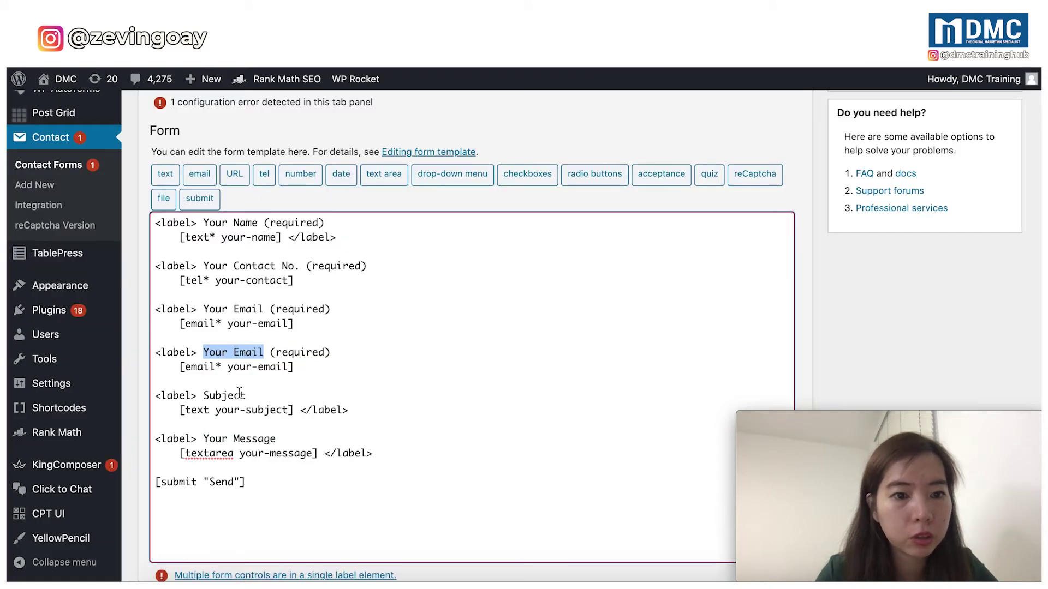
{"action": "type", "text": "Appointmn"}
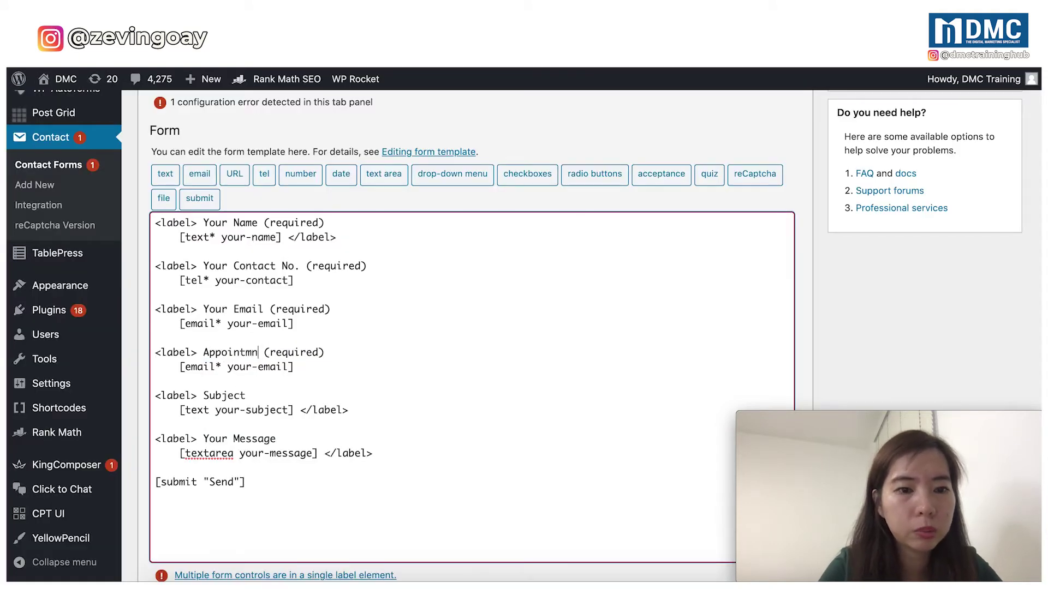
{"action": "type", "text": "nt Date"}
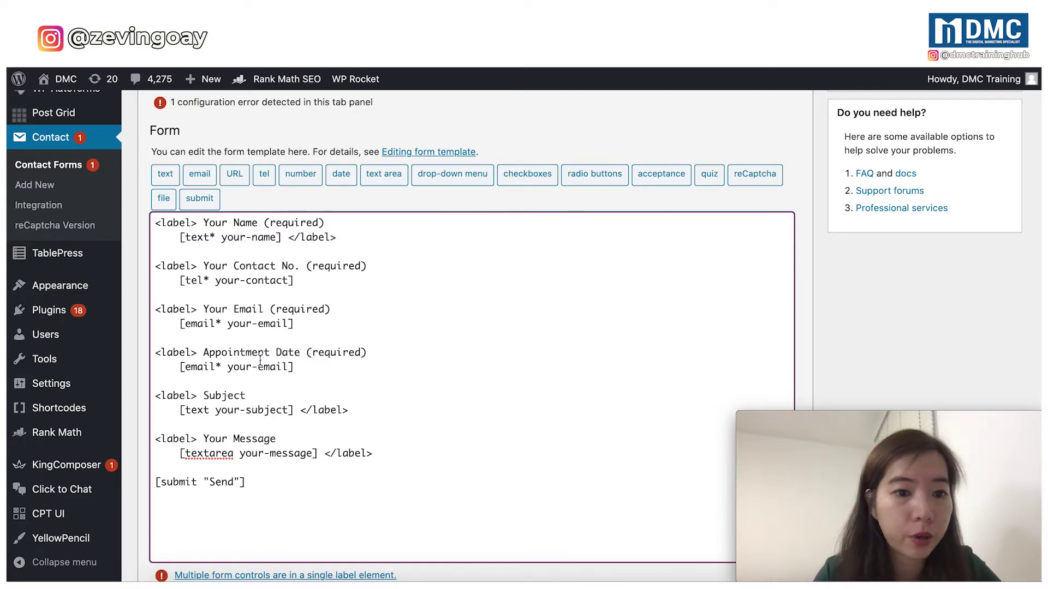
{"action": "left_click_drag", "start_coordinate": [178, 362], "coordinate": [306, 362]}
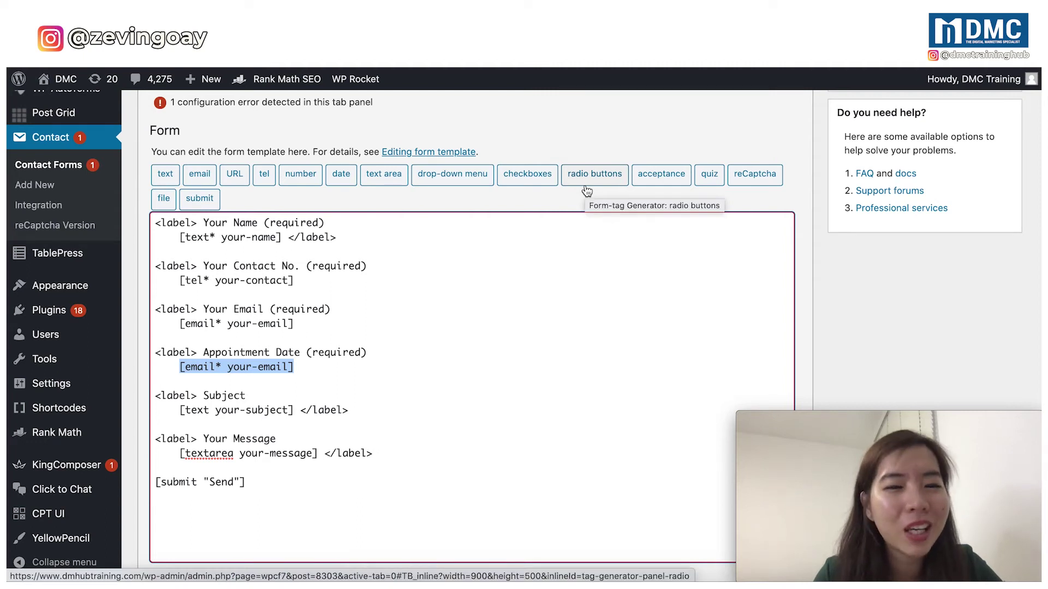
- In the date tag generator, tick Required field, rename date-22 to 'date', and copy [date* date]
{"action": "left_click", "coordinate": [340, 181]}
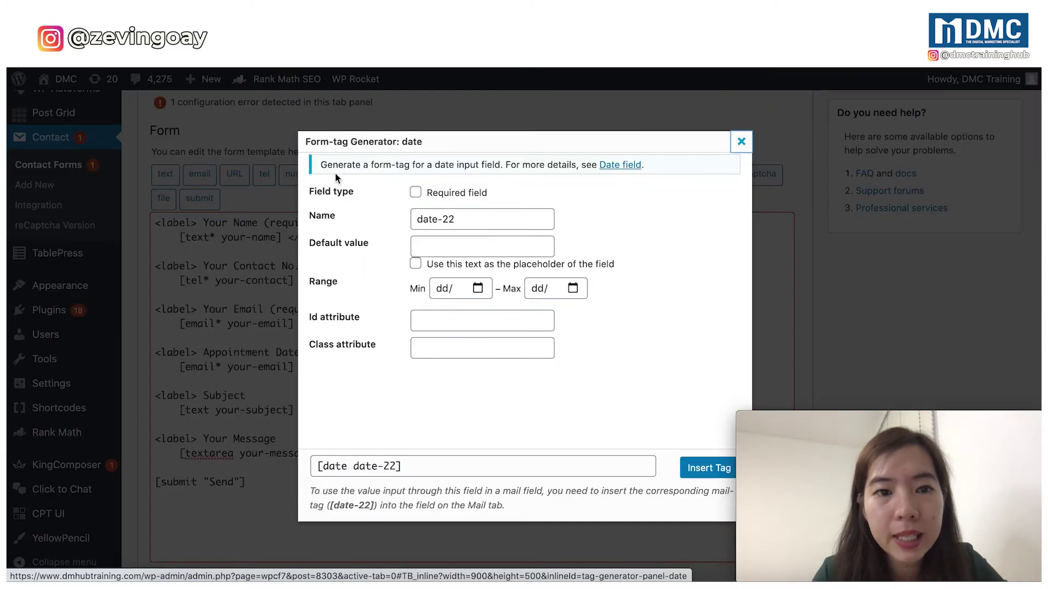
{"action": "left_click", "coordinate": [416, 194]}
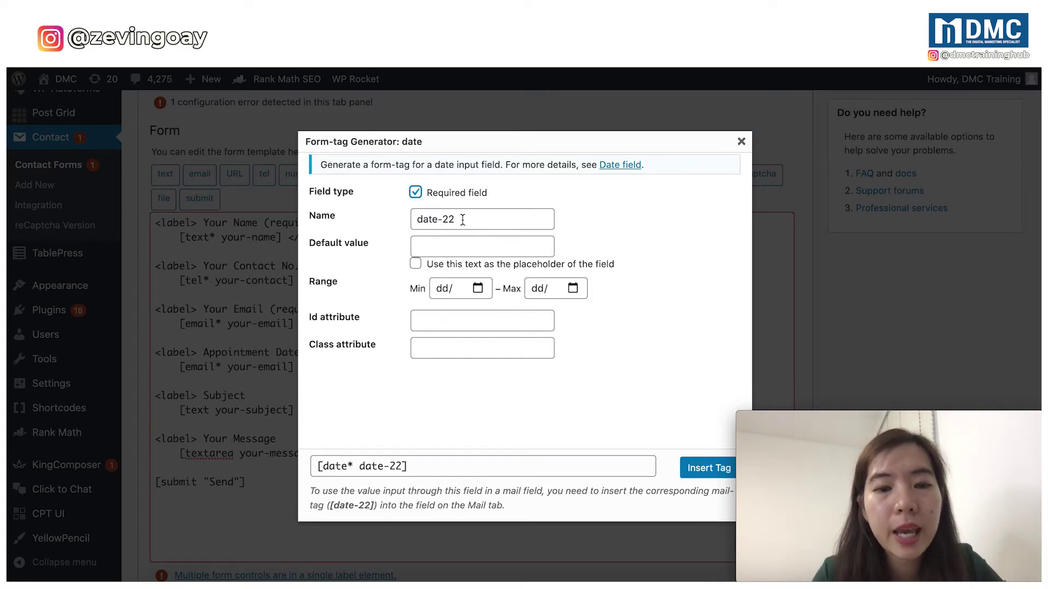
{"action": "left_click_drag", "start_coordinate": [463, 220], "coordinate": [391, 224]}
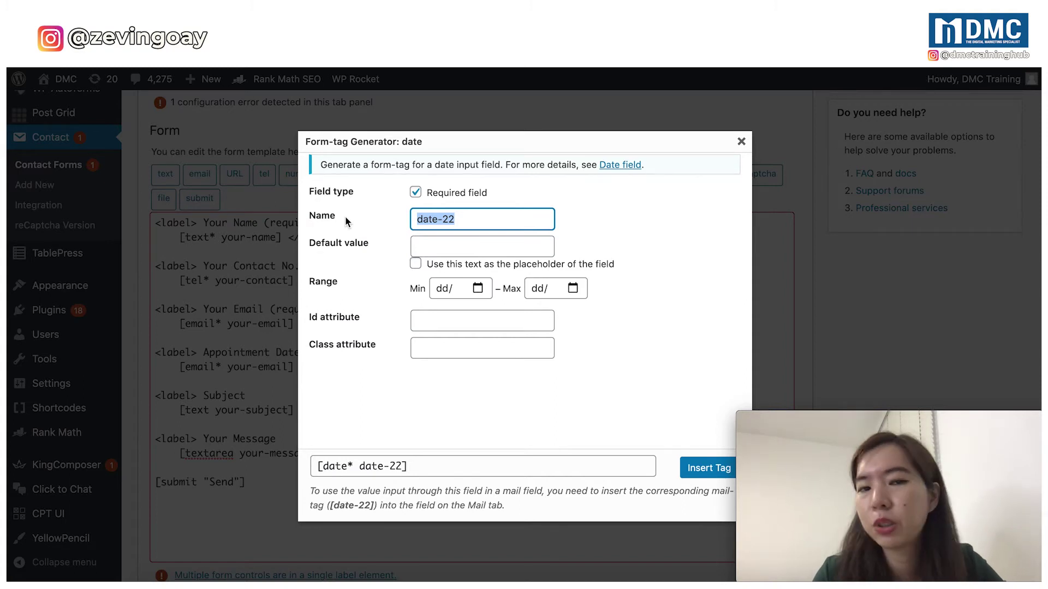
{"action": "type", "text": "date"}
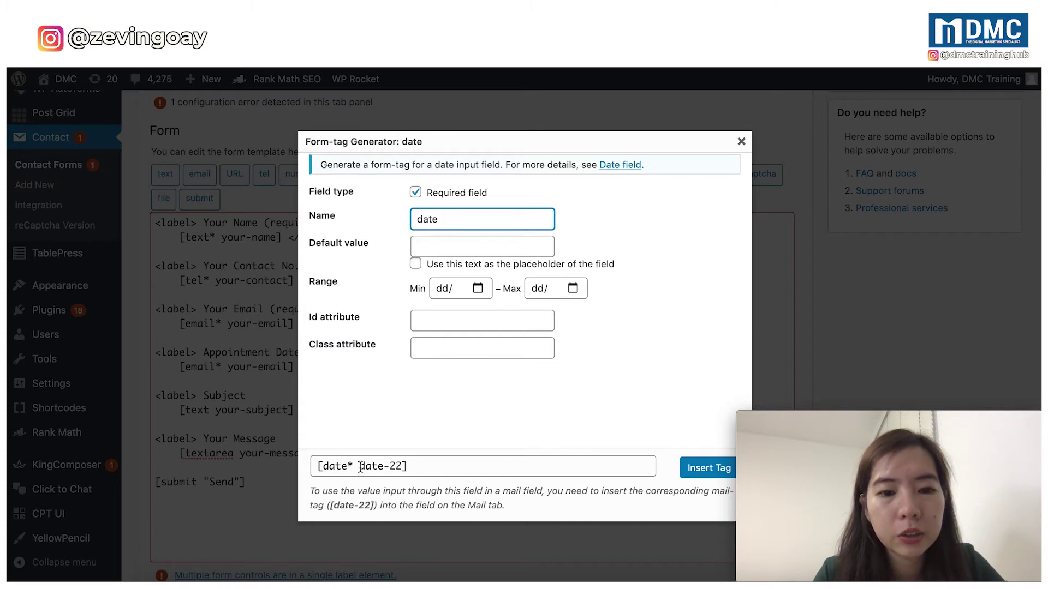
{"action": "type", "text": "-zevin"}
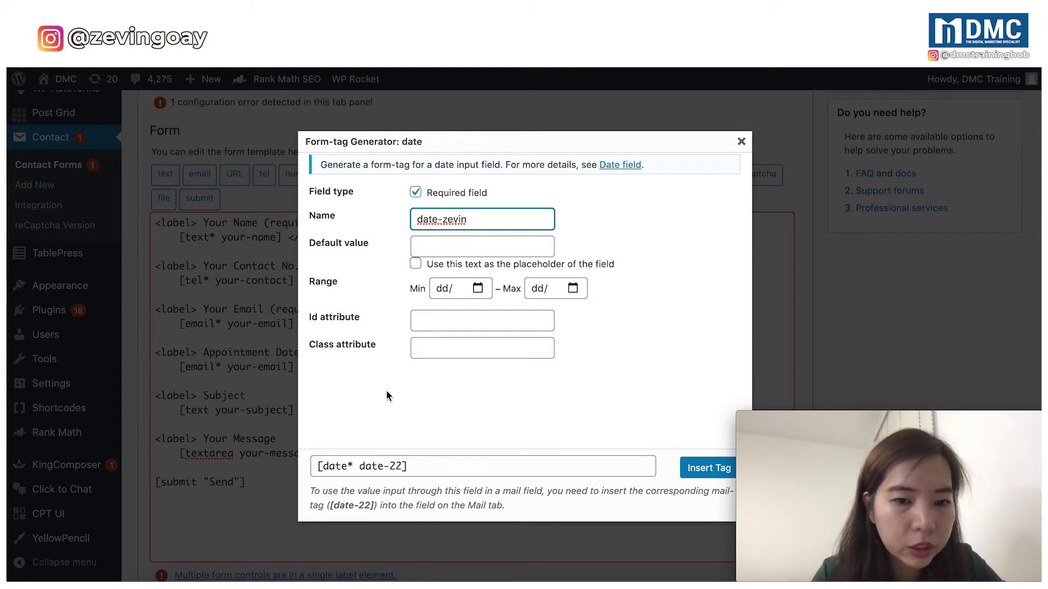
{"action": "left_click", "coordinate": [386, 419]}
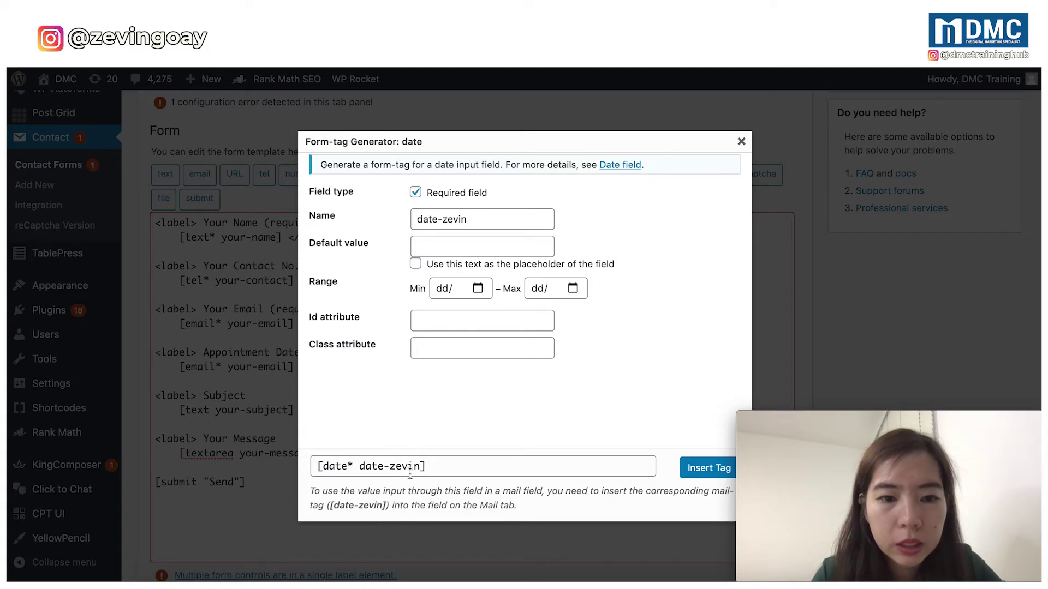
{"action": "double_click", "coordinate": [455, 218]}
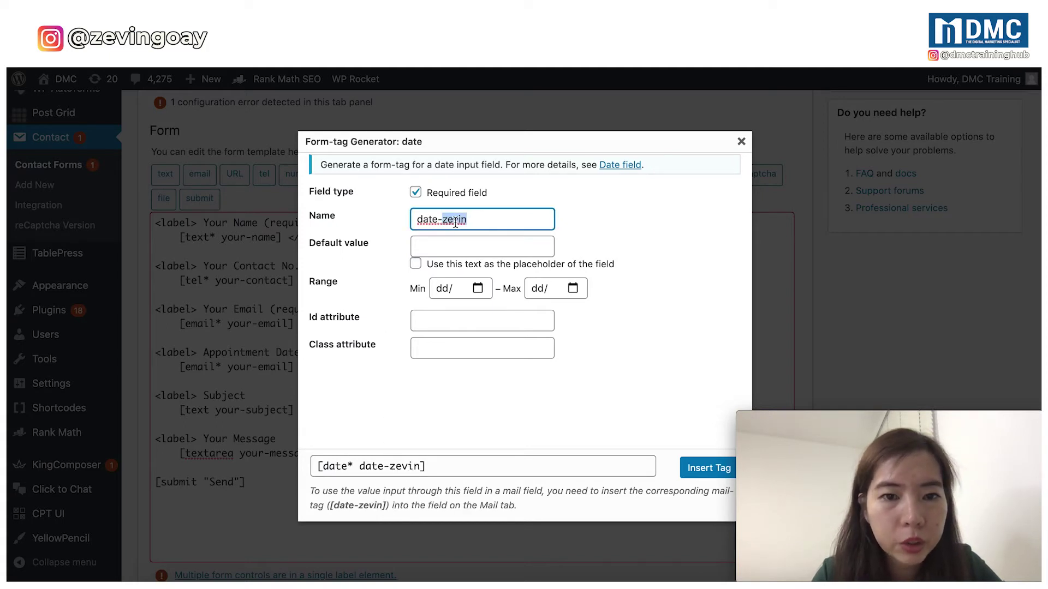
{"action": "key", "text": "BackSpace"}
{"action": "key", "text": "BackSpace"}
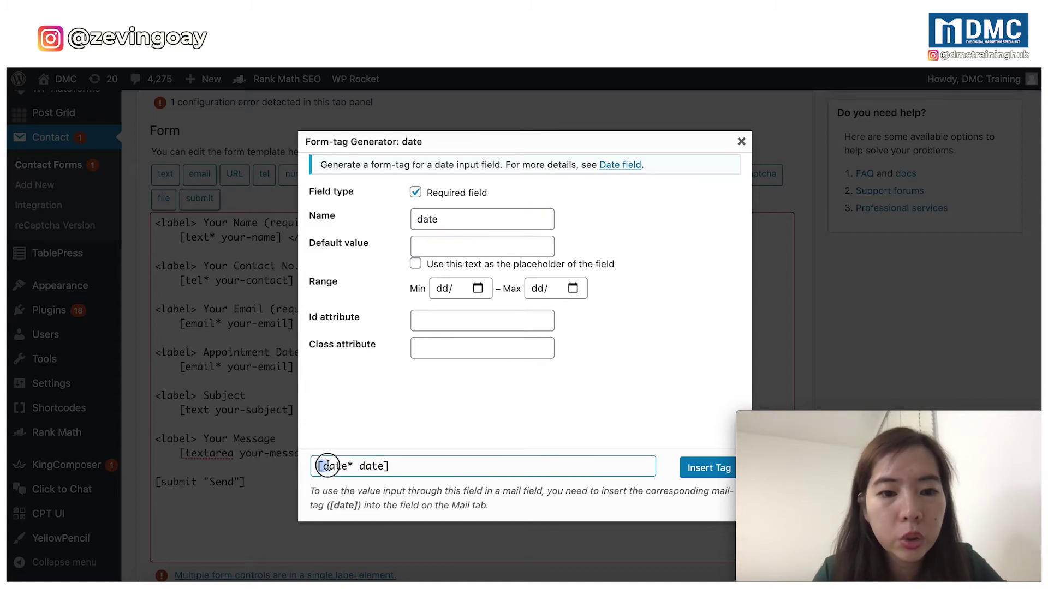
{"action": "left_click_drag", "start_coordinate": [320, 464], "coordinate": [442, 464]}
{"action": "key", "text": "ctrl+c"}
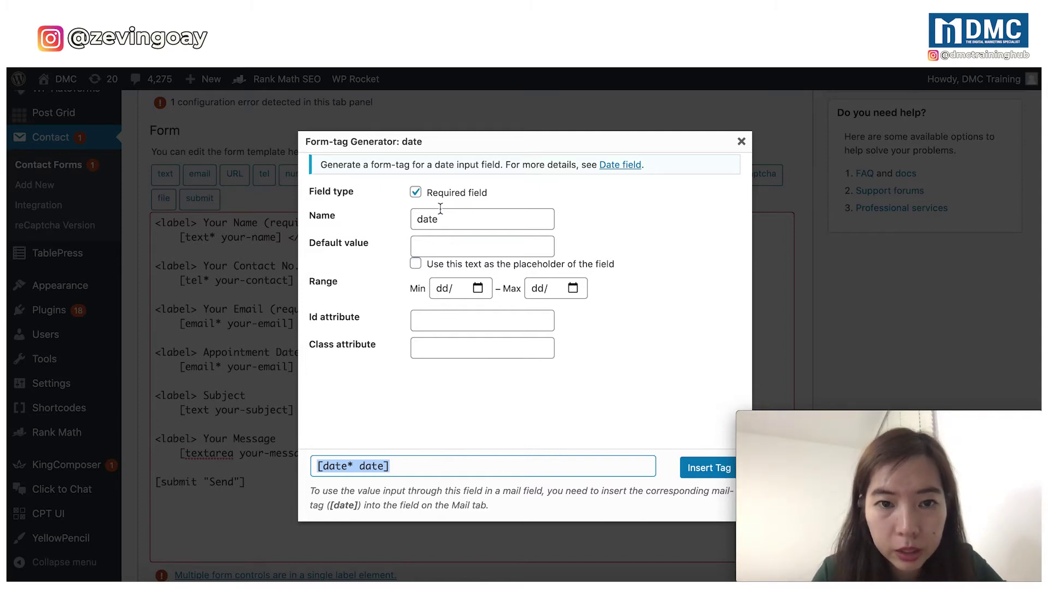
{"action": "left_click", "coordinate": [742, 142]}
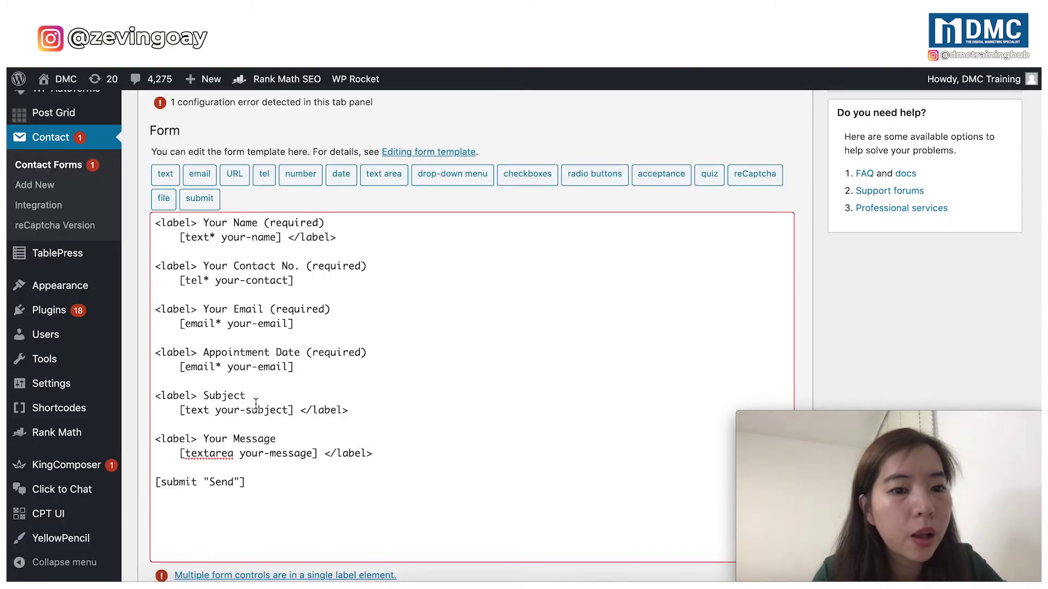
- Replace the [email* your-email] tag under Appointment Date with [date* date]
{"action": "left_click_drag", "start_coordinate": [294, 367], "coordinate": [180, 371]}
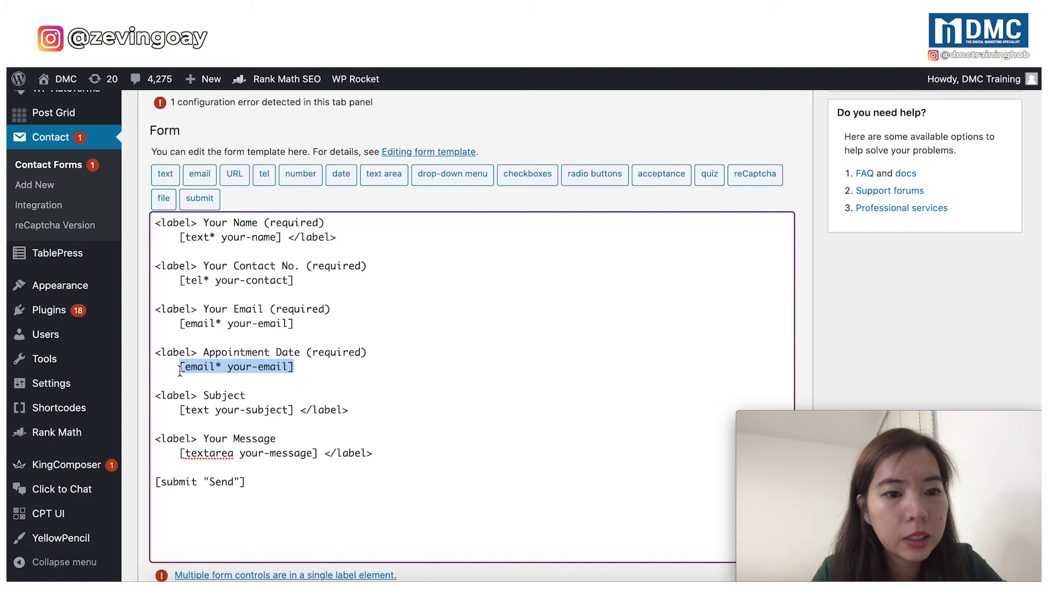
{"action": "key", "text": "BackSpace"}
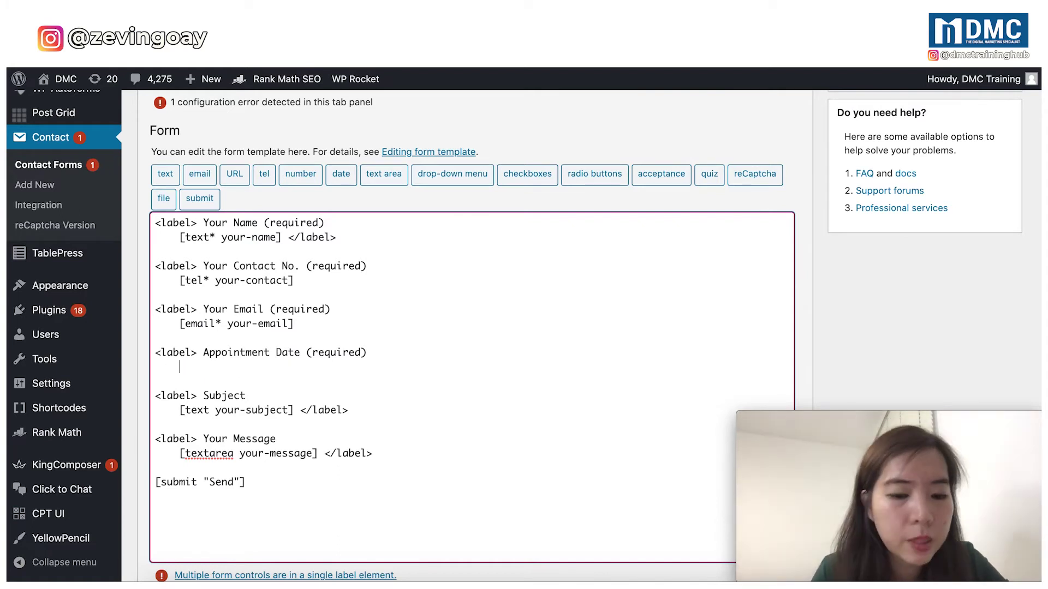
{"action": "key", "text": "ctrl+v"}
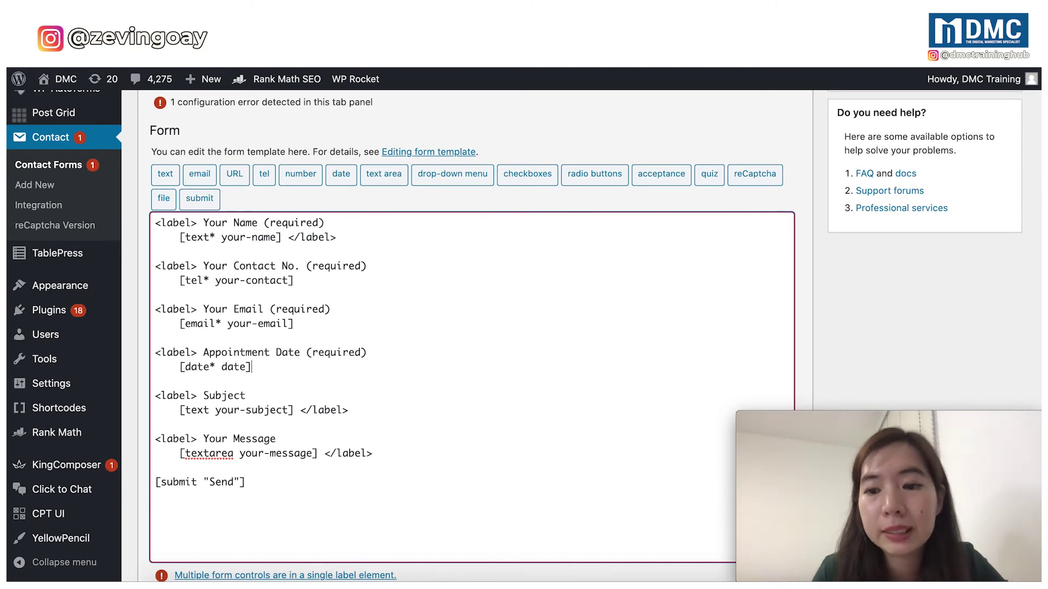
- Save Contact Form Demo 1 and update the Demo Page
{"action": "scroll", "coordinate": [163, 483], "scroll_direction": "down", "scroll_amount": 5}
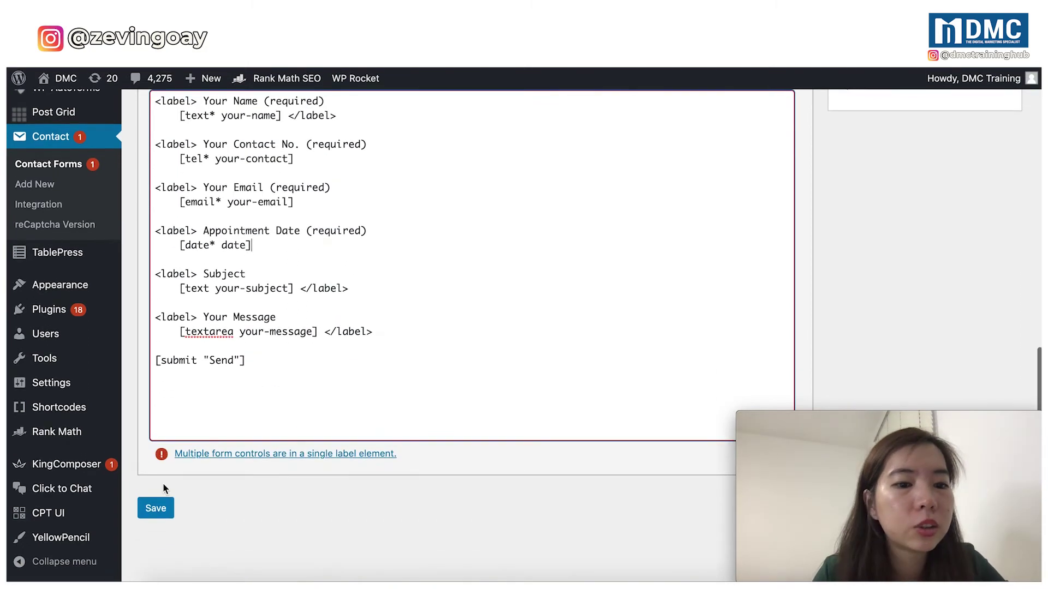
{"action": "left_click", "coordinate": [162, 512]}
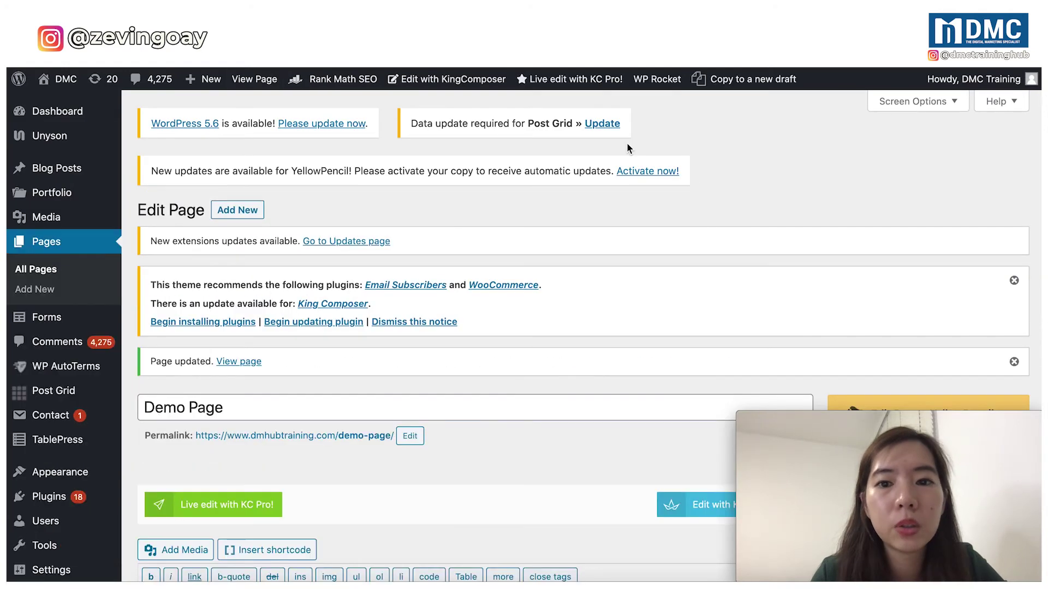
{"action": "scroll", "coordinate": [626, 143], "scroll_direction": "down", "scroll_amount": 6}
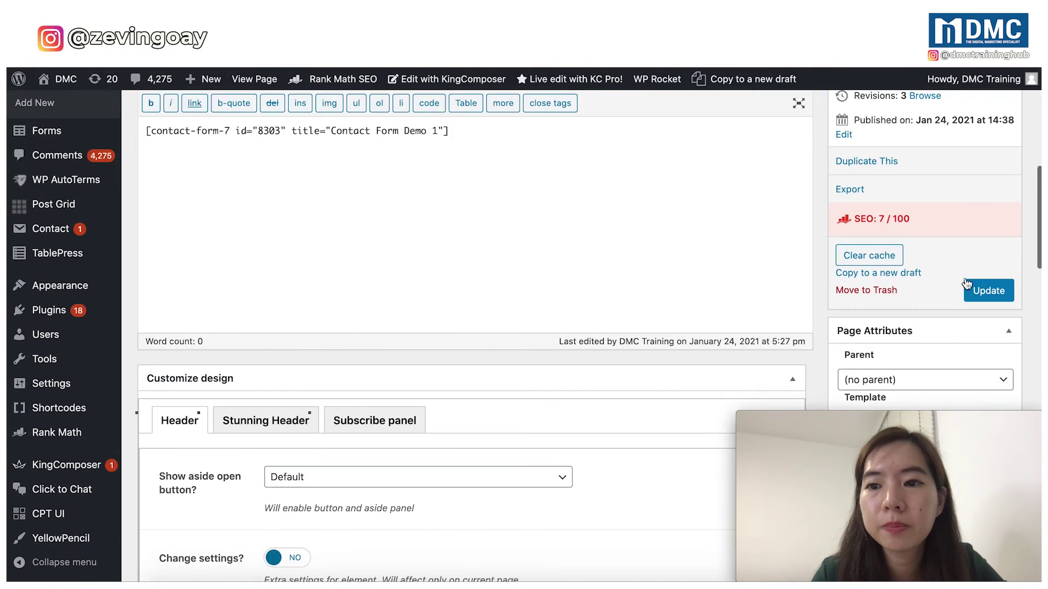
{"action": "left_click", "coordinate": [968, 286]}
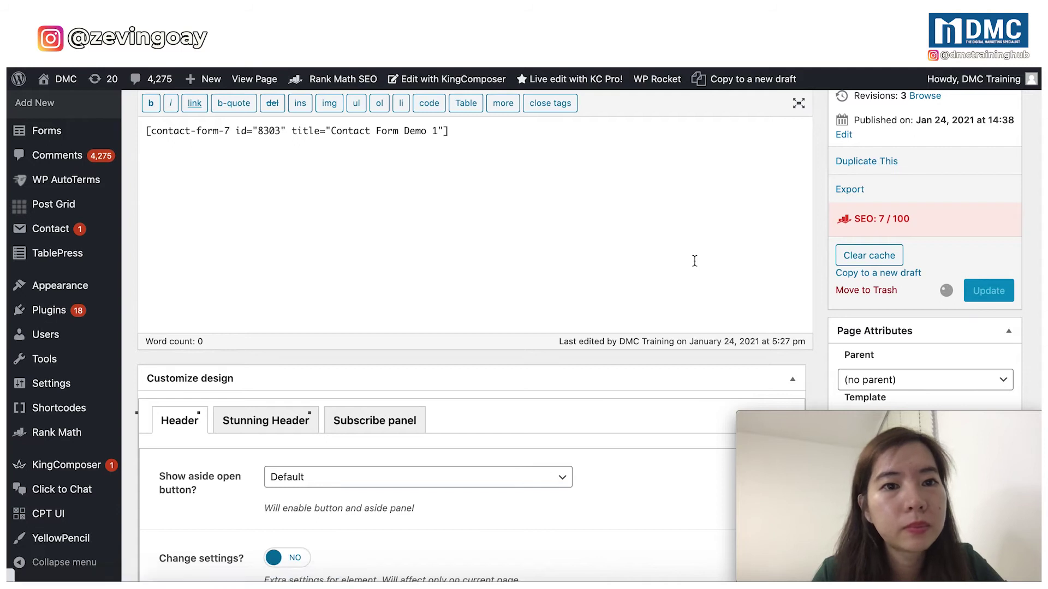
- Open the live Demo Page from its permalink
{"action": "scroll", "coordinate": [535, 343], "scroll_direction": "down", "scroll_amount": 2}
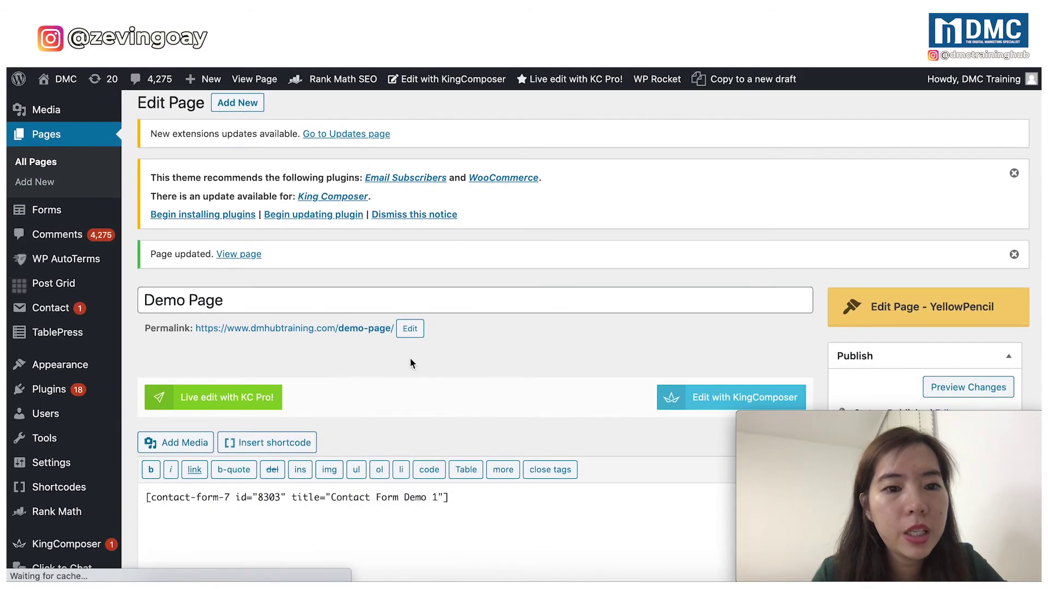
{"action": "right_click", "coordinate": [347, 327]}
{"action": "left_click", "coordinate": [347, 321]}
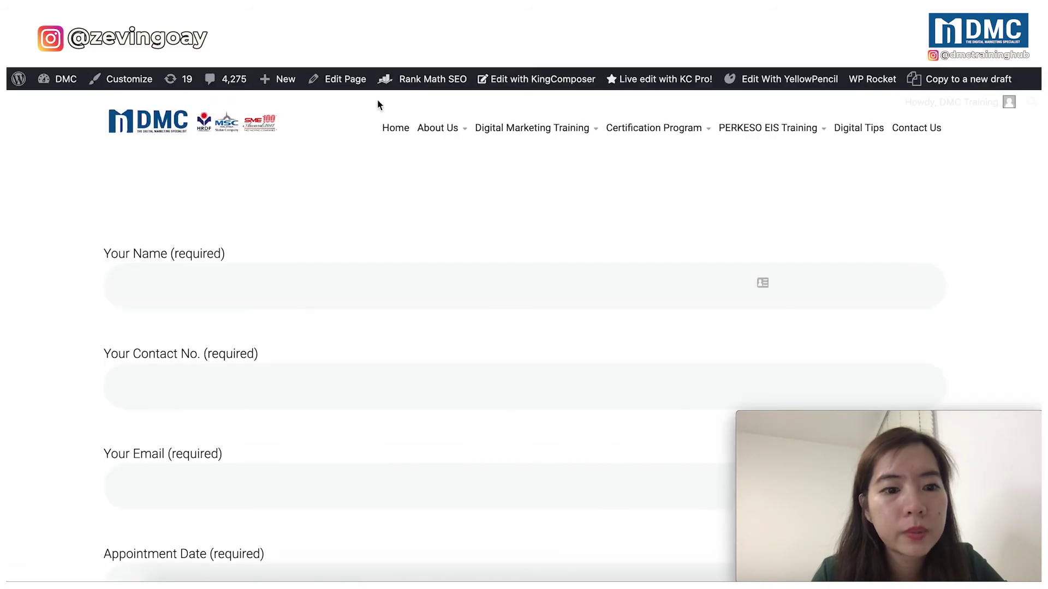
- Choose 29 January 2021 in the Appointment Date calendar on the live form
{"action": "scroll", "coordinate": [339, 254], "scroll_direction": "down", "scroll_amount": 6}
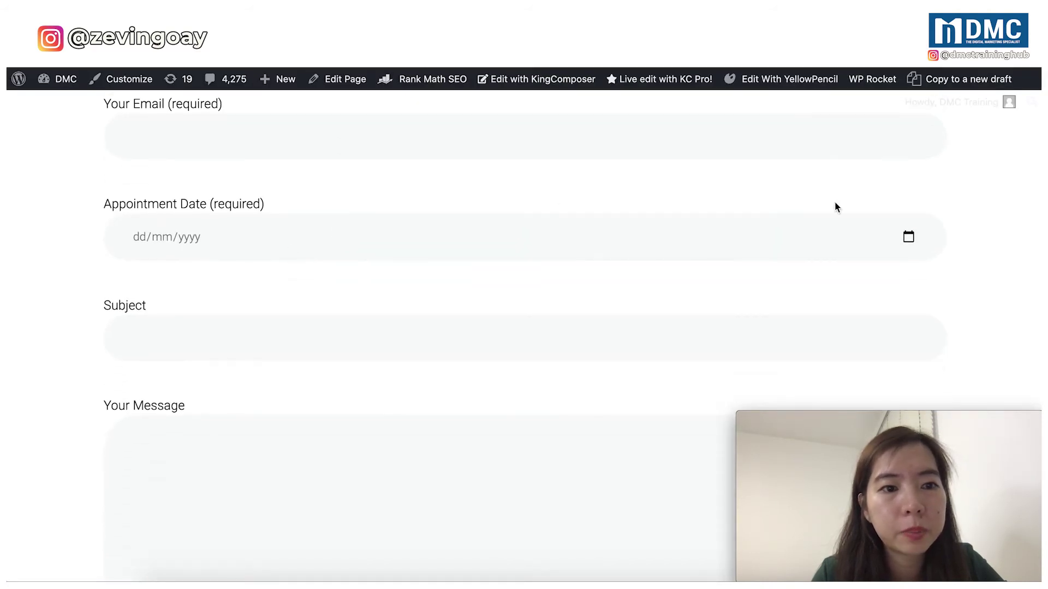
{"action": "left_click", "coordinate": [909, 237]}
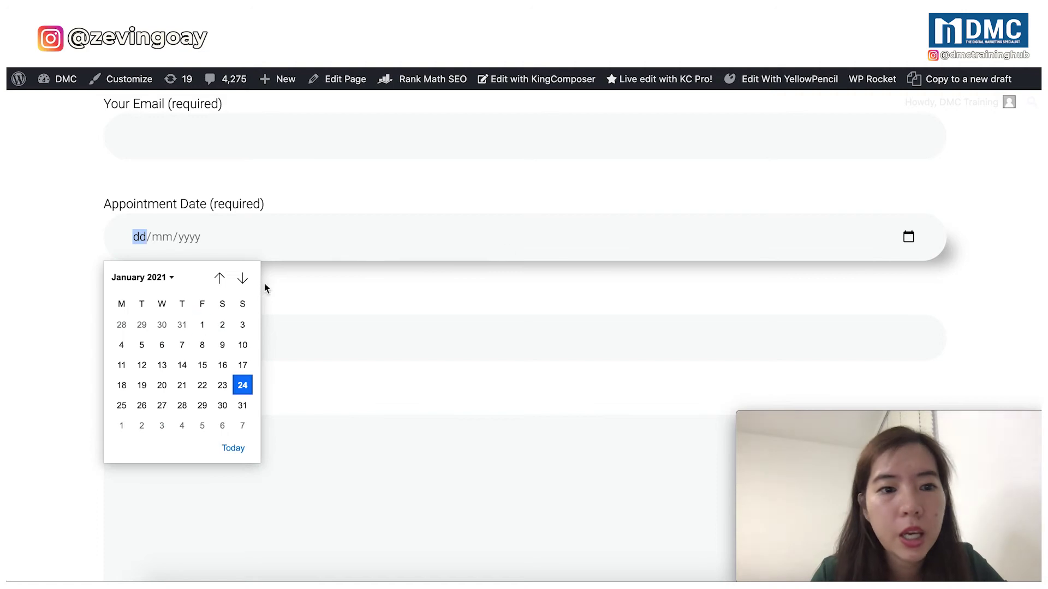
{"action": "left_click", "coordinate": [197, 406]}
{"action": "left_click", "coordinate": [76, 394]}
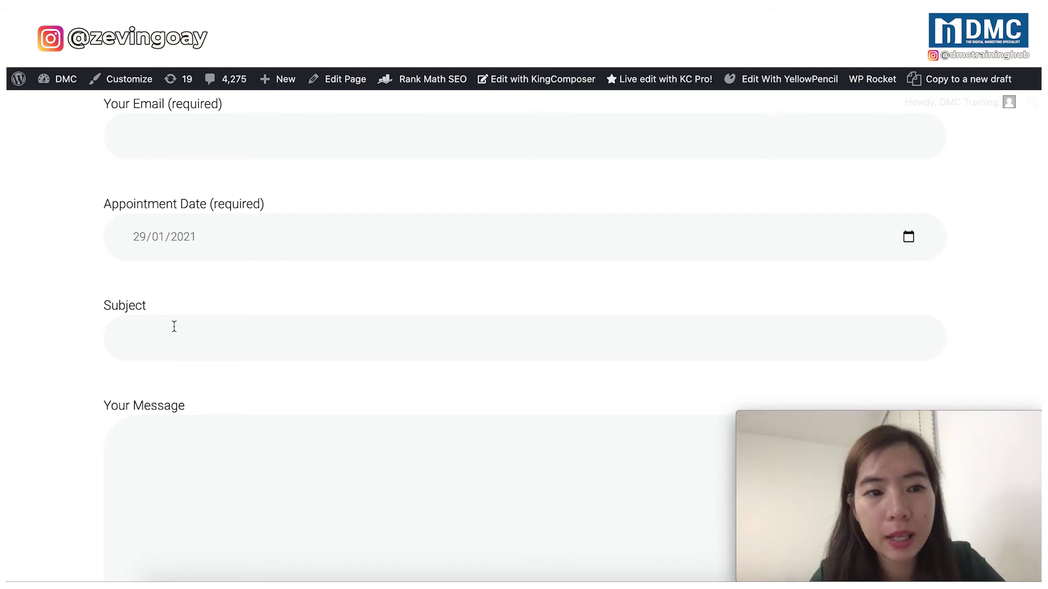
{"action": "scroll", "coordinate": [440, 402], "scroll_direction": "down", "scroll_amount": 10}
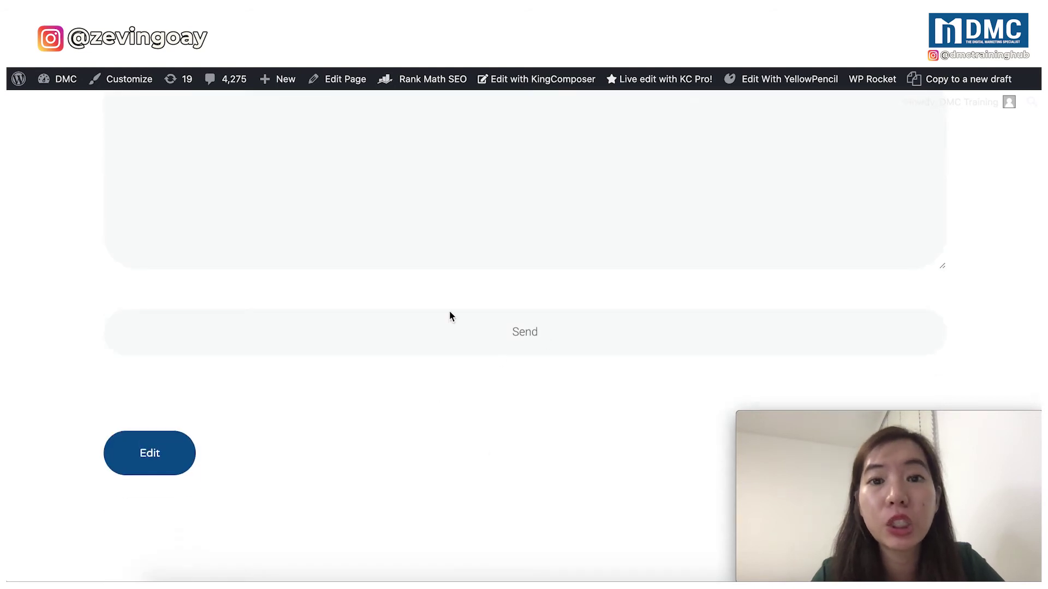
{"action": "scroll", "coordinate": [450, 316], "scroll_direction": "up", "scroll_amount": 9}
{"action": "scroll", "coordinate": [450, 316], "scroll_direction": "up", "scroll_amount": 1}
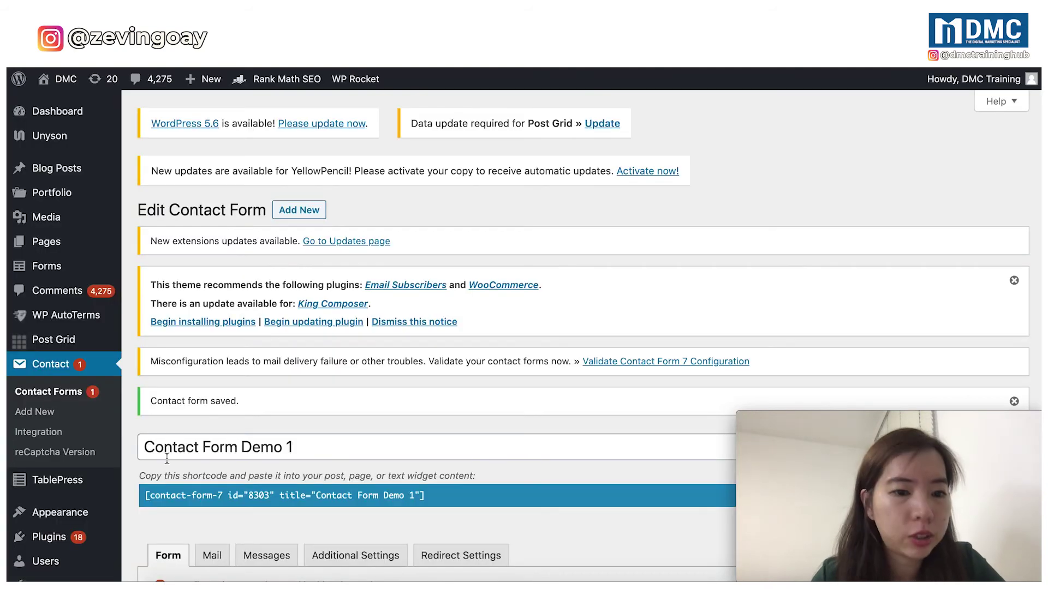
- Switch to the Mail tab and scroll down to the Message body field
{"action": "scroll", "coordinate": [167, 457], "scroll_direction": "down", "scroll_amount": 3}
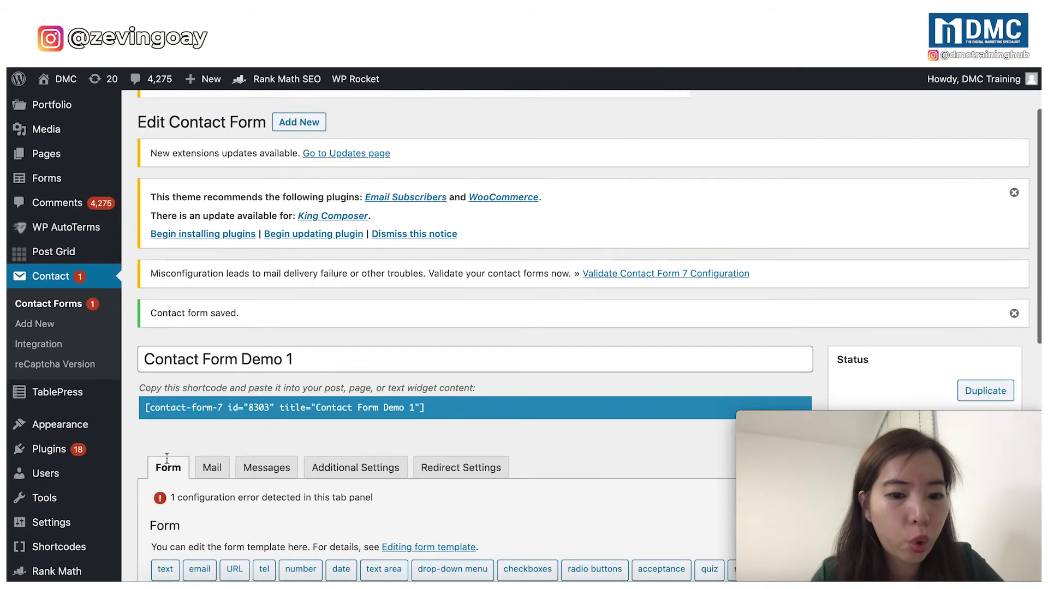
{"action": "scroll", "coordinate": [167, 458], "scroll_direction": "down", "scroll_amount": 3}
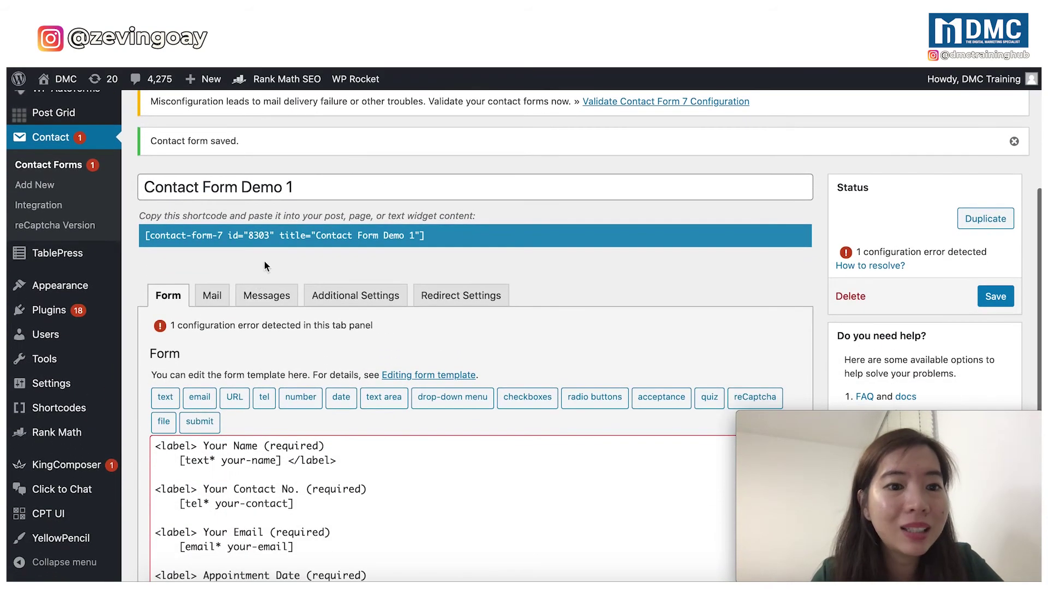
{"action": "left_click", "coordinate": [210, 298]}
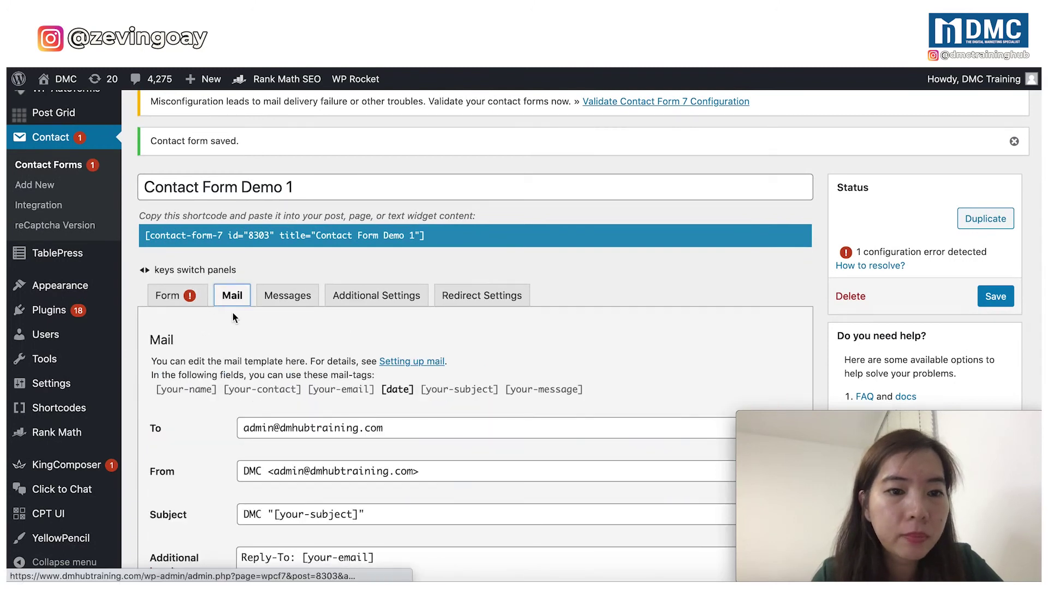
{"action": "scroll", "coordinate": [233, 313], "scroll_direction": "down", "scroll_amount": 3}
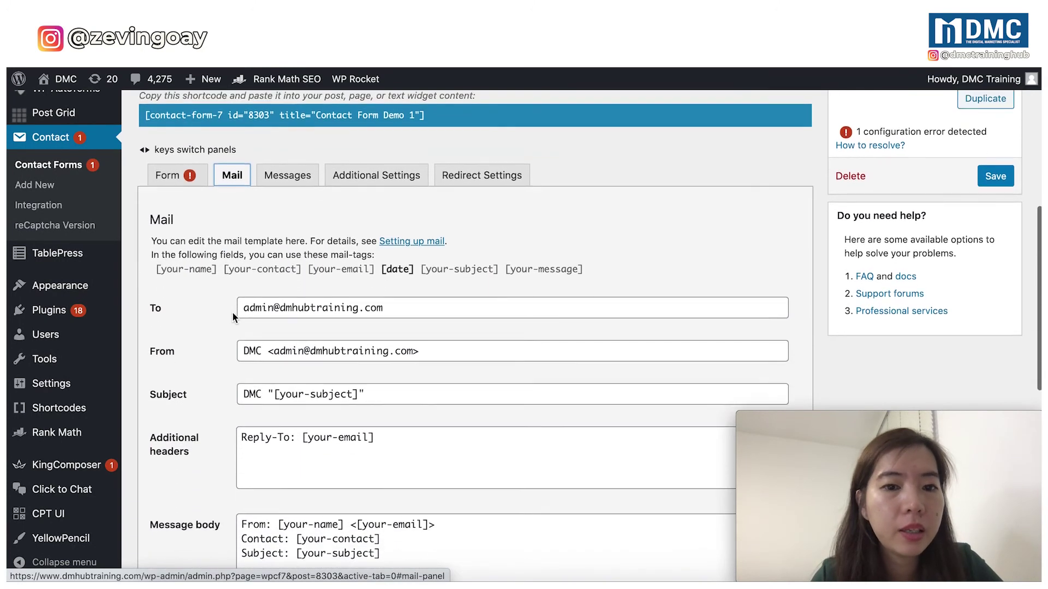
{"action": "scroll", "coordinate": [232, 312], "scroll_direction": "down", "scroll_amount": 1}
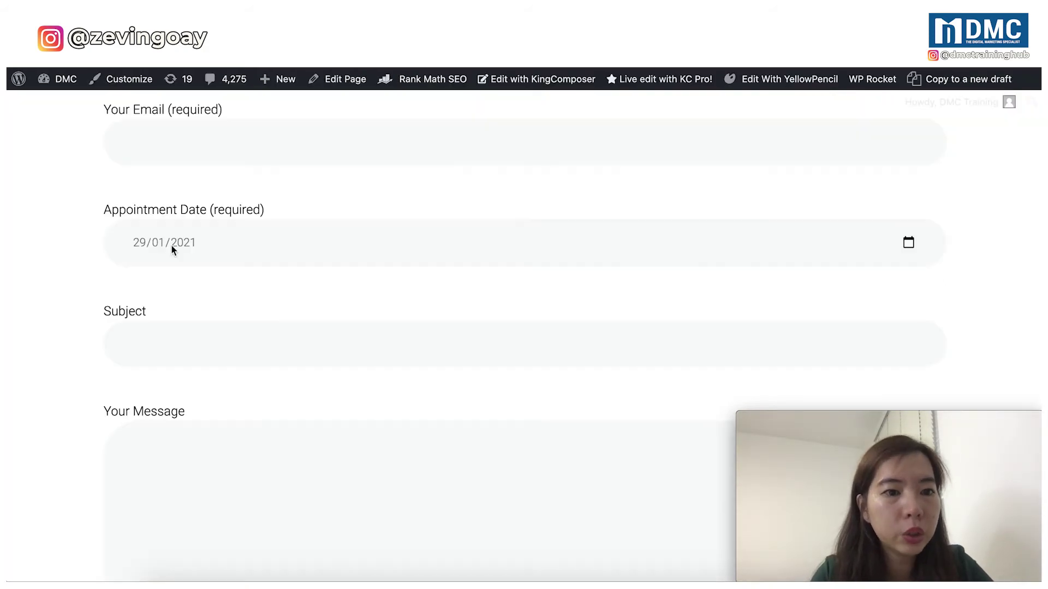
- Scroll the Mail tab to view the available mail-tags and Message body
{"action": "scroll", "coordinate": [159, 170], "scroll_direction": "up", "scroll_amount": 5}
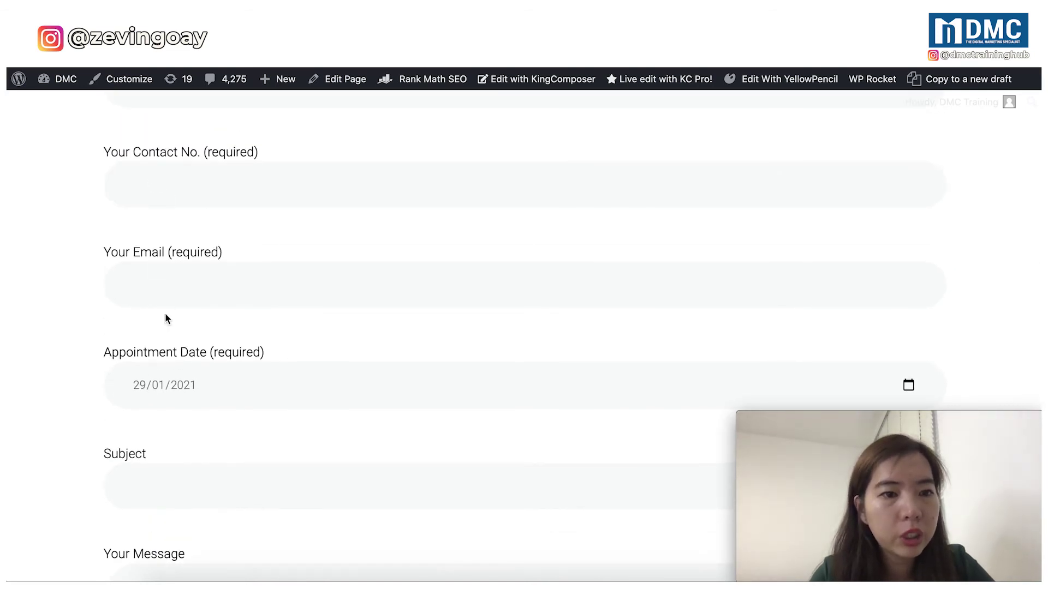
{"action": "scroll", "coordinate": [164, 313], "scroll_direction": "up", "scroll_amount": 3}
{"action": "scroll", "coordinate": [191, 382], "scroll_direction": "down", "scroll_amount": 3}
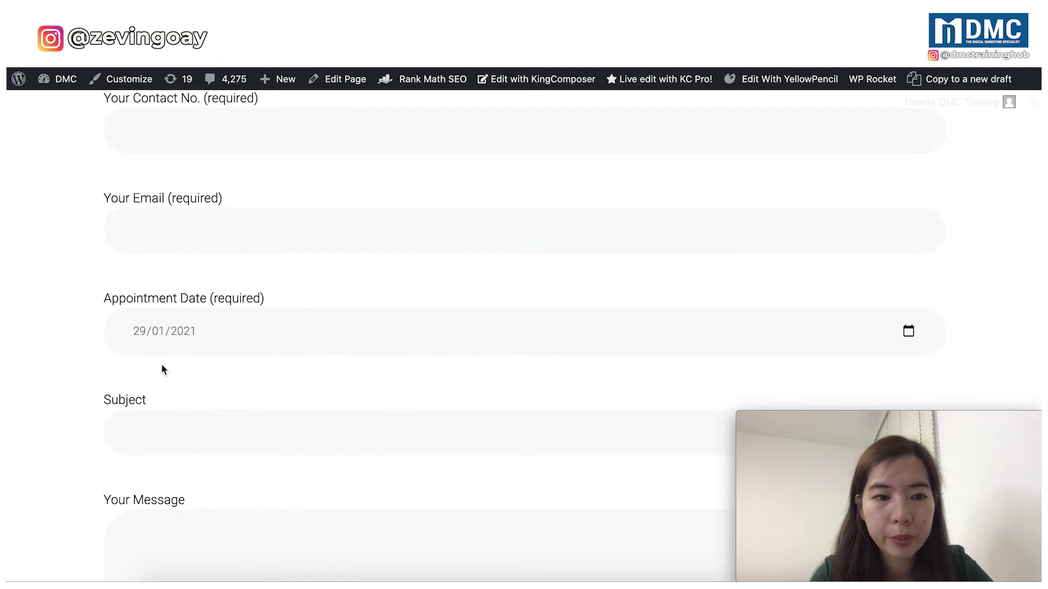
{"action": "scroll", "coordinate": [163, 370], "scroll_direction": "down", "scroll_amount": 10}
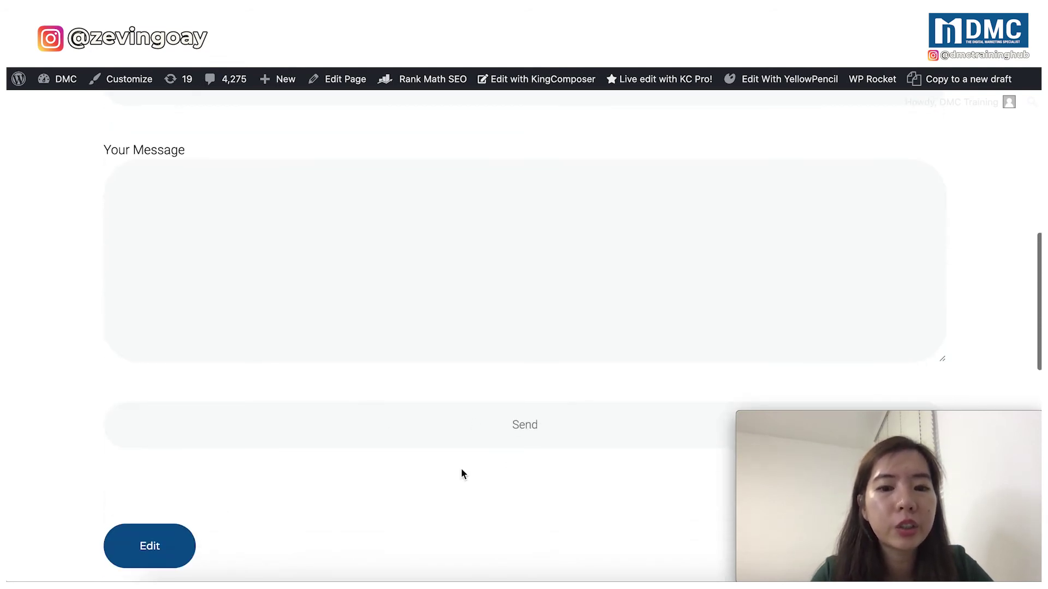
{"action": "scroll", "coordinate": [452, 389], "scroll_direction": "up", "scroll_amount": 7}
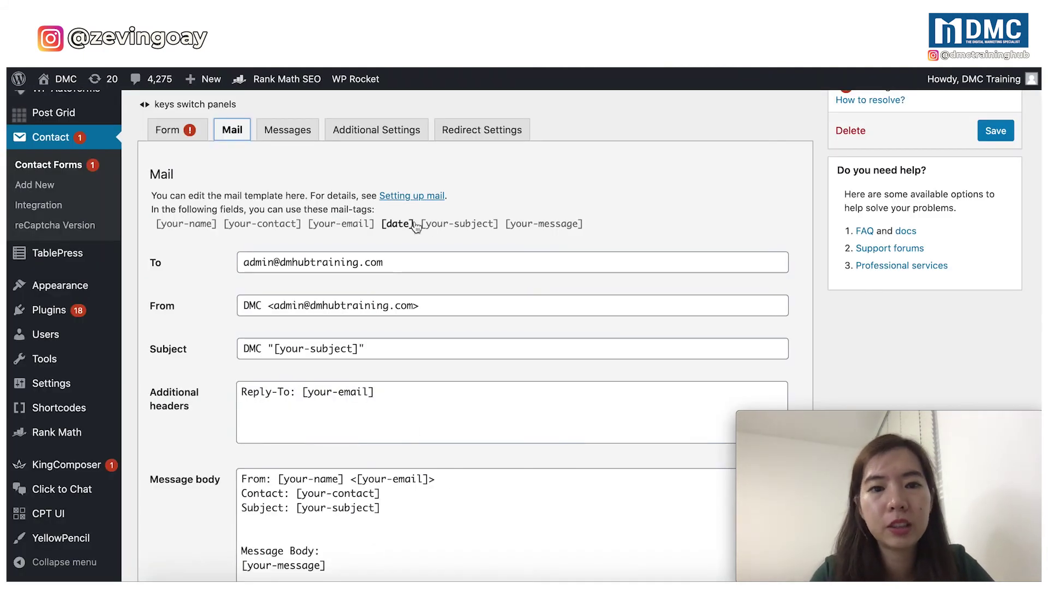
- Add the line 'Appointment Date: [date]' below the Contact line in the Message body
{"action": "scroll", "coordinate": [404, 455], "scroll_direction": "down", "scroll_amount": 3}
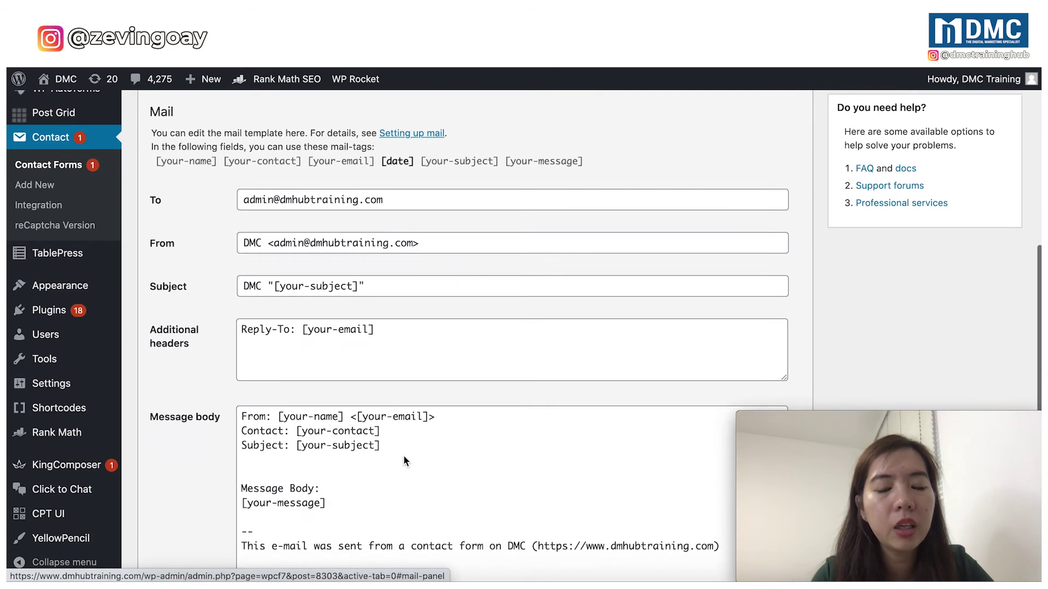
{"action": "left_click", "coordinate": [393, 396]}
{"action": "key", "text": "Return"}
{"action": "type", "text": "Appointment Date: [date]"}
{"action": "left_click_drag", "start_coordinate": [400, 406], "coordinate": [352, 408]}
{"action": "key", "text": "ctrl+c"}
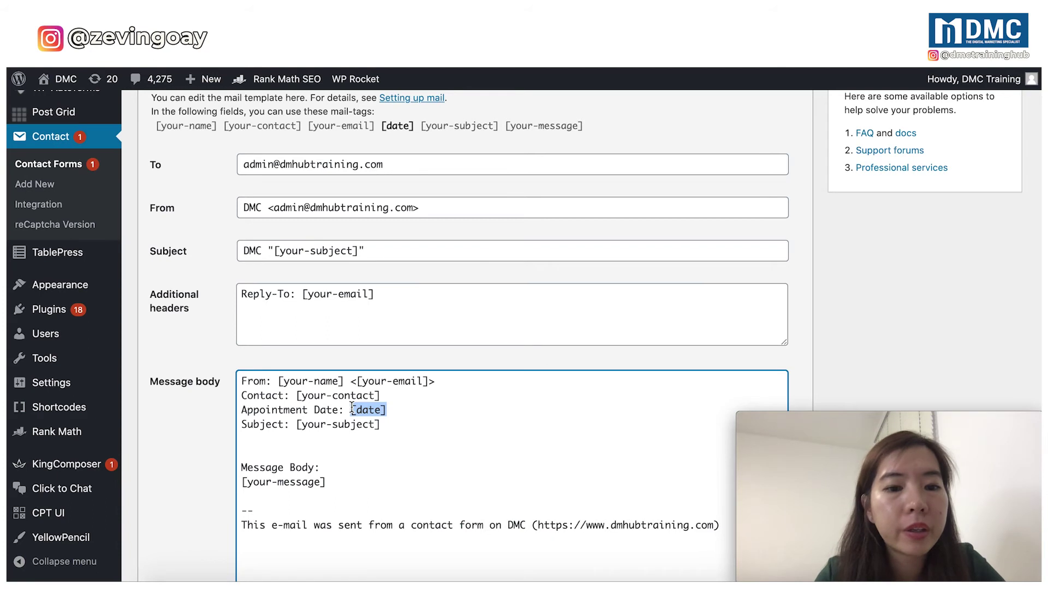
- Compare with the live form and replace [date] with 29/01/2021 on that line
{"action": "key", "text": "ctrl+Tab"}
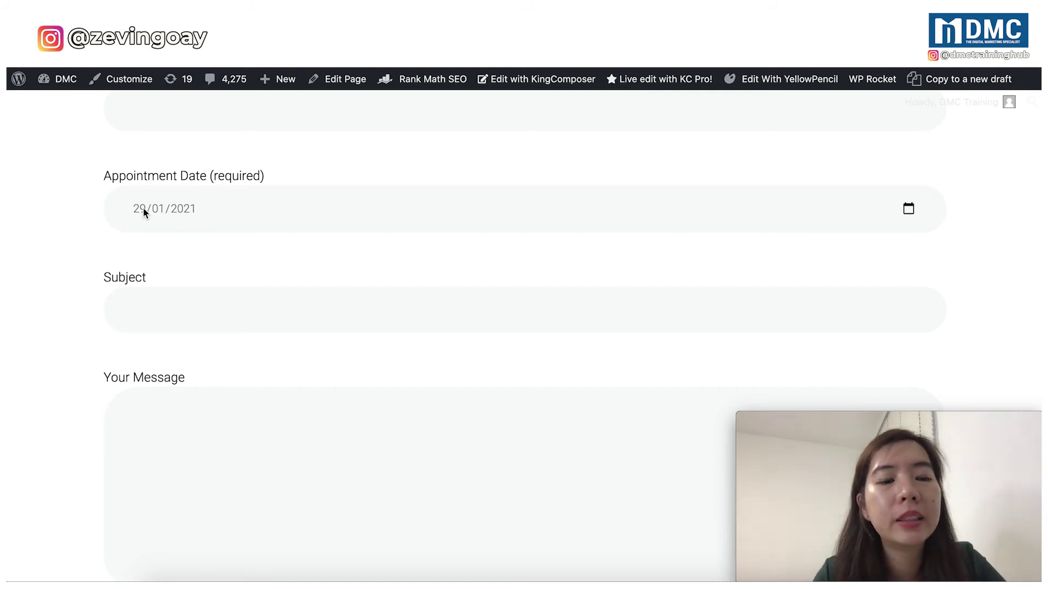
{"action": "key", "text": "ctrl+shift+Tab"}
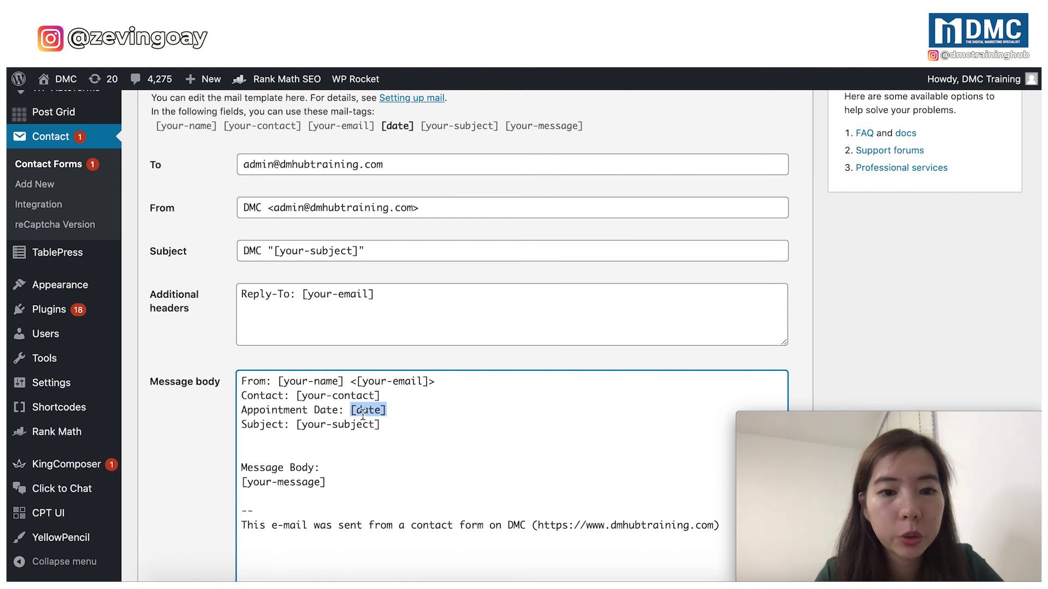
{"action": "key", "text": "BackSpace"}
{"action": "type", "text": "29/01/"}
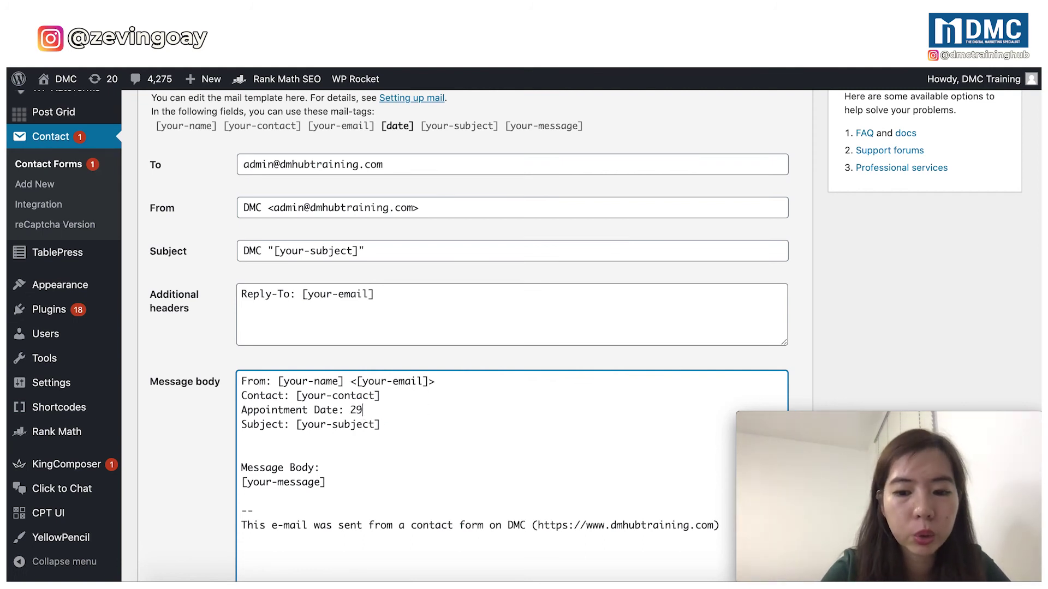
{"action": "type", "text": "2021"}
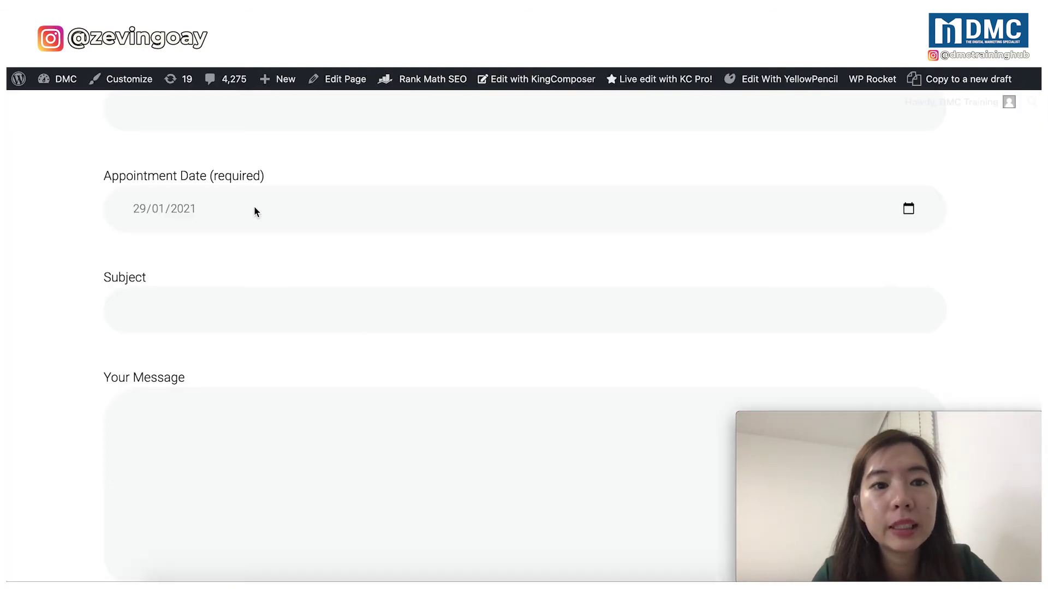
- Restore the [date] mail-tag after 'Appointment Date:' by pasting it over 29/01/2021
{"action": "scroll", "coordinate": [254, 206], "scroll_direction": "up", "scroll_amount": 2}
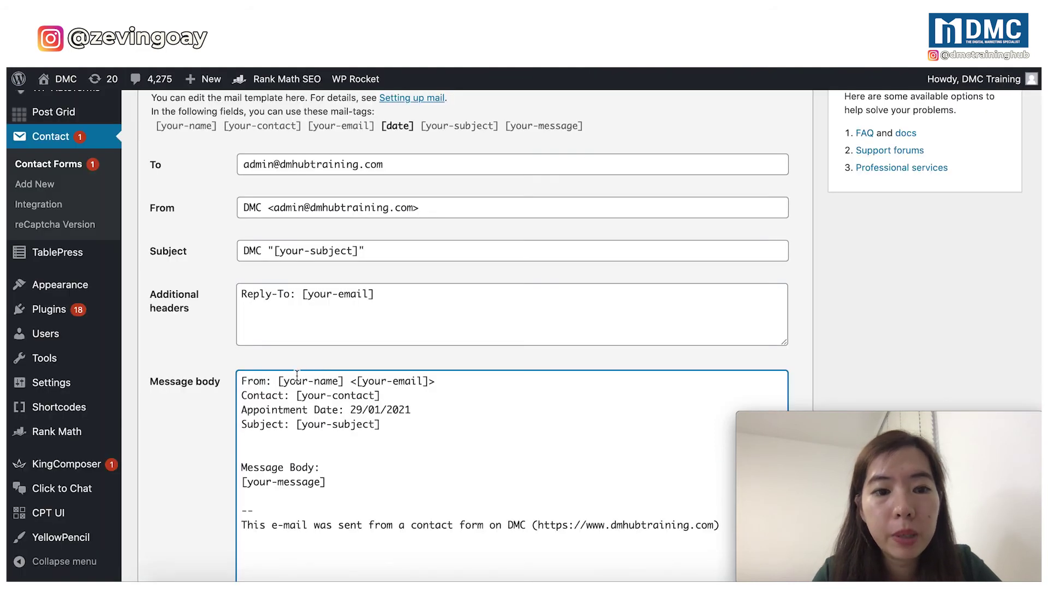
{"action": "left_click_drag", "start_coordinate": [277, 381], "coordinate": [410, 410]}
{"action": "left_click", "coordinate": [407, 126]}
{"action": "key", "text": "ctrl+v"}
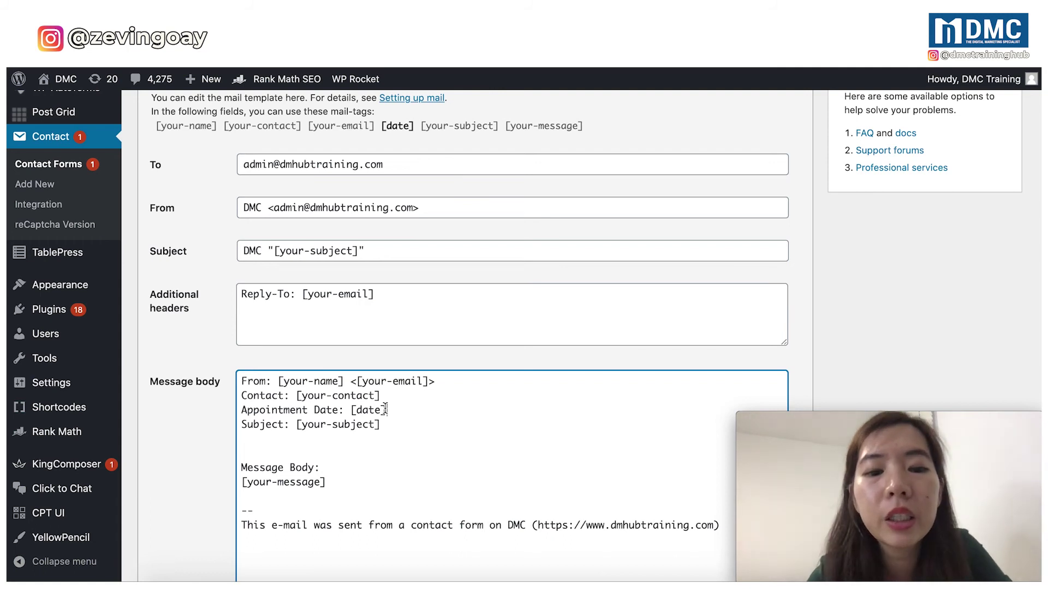
{"action": "left_click_drag", "start_coordinate": [385, 410], "coordinate": [353, 411]}
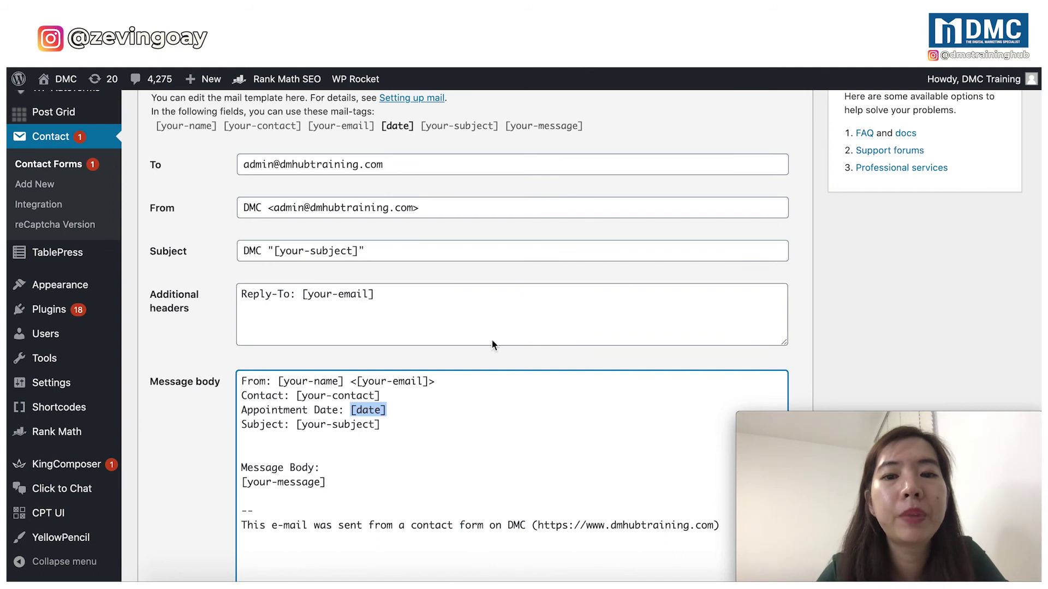
{"action": "scroll", "coordinate": [619, 282], "scroll_direction": "up", "scroll_amount": 1}
{"action": "scroll", "coordinate": [619, 282], "scroll_direction": "up", "scroll_amount": 3}
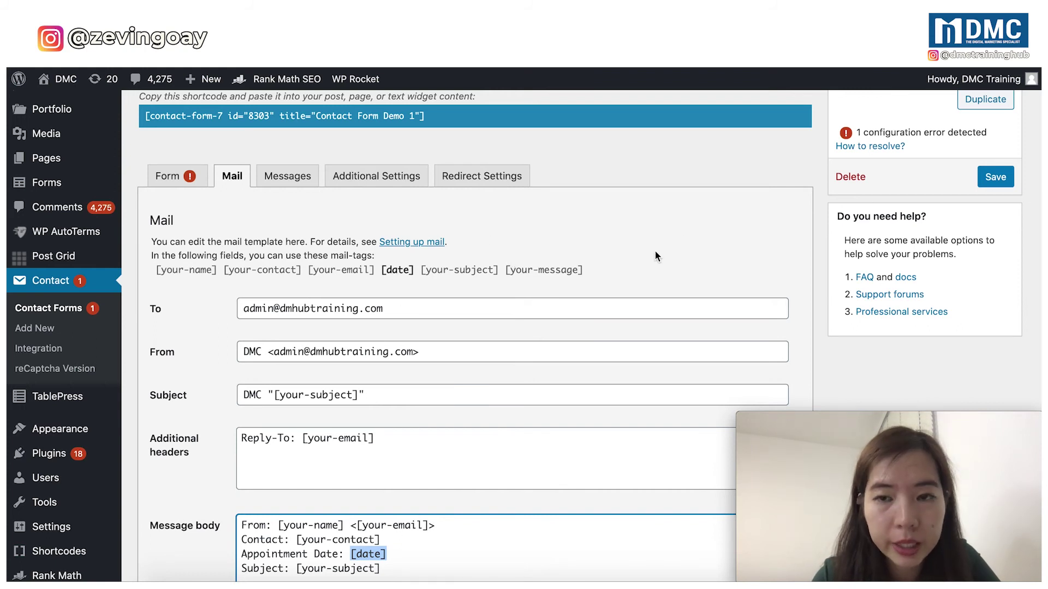
- Save the contact form with [date] in the mail body, then review the live form's Appointment Date field
{"action": "left_click", "coordinate": [986, 179]}
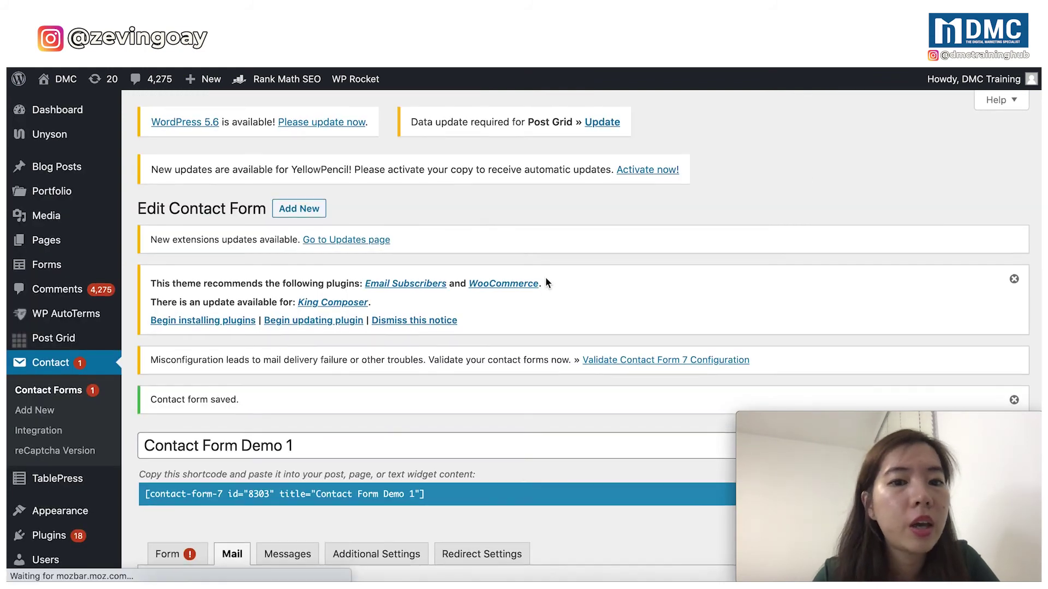
{"action": "scroll", "coordinate": [546, 276], "scroll_direction": "down", "scroll_amount": 7}
{"action": "scroll", "coordinate": [546, 282], "scroll_direction": "down", "scroll_amount": 2}
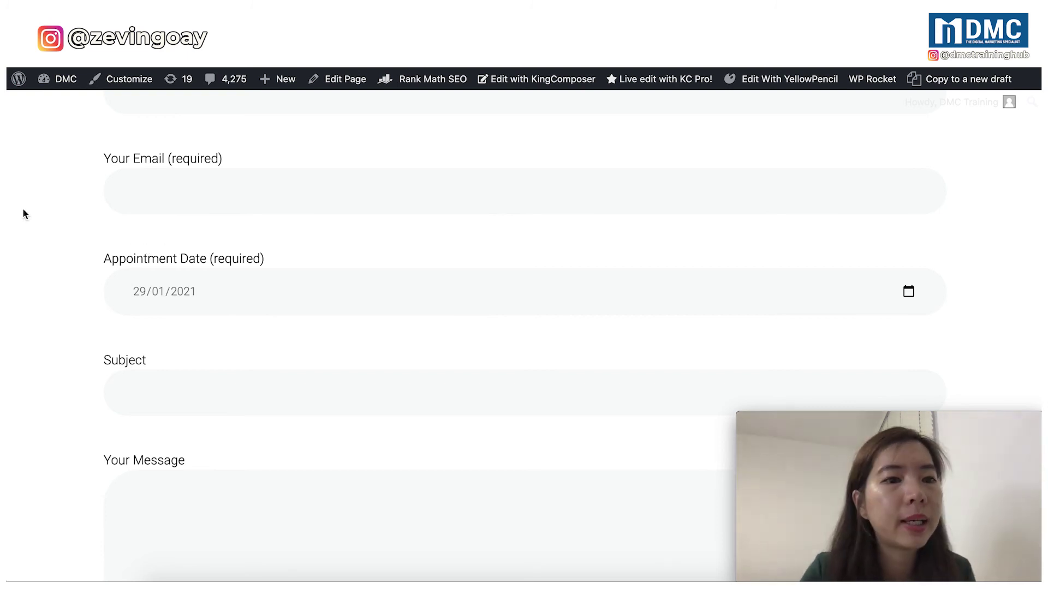
{"action": "scroll", "coordinate": [79, 213], "scroll_direction": "up", "scroll_amount": 5}
{"action": "scroll", "coordinate": [82, 213], "scroll_direction": "up", "scroll_amount": 4}
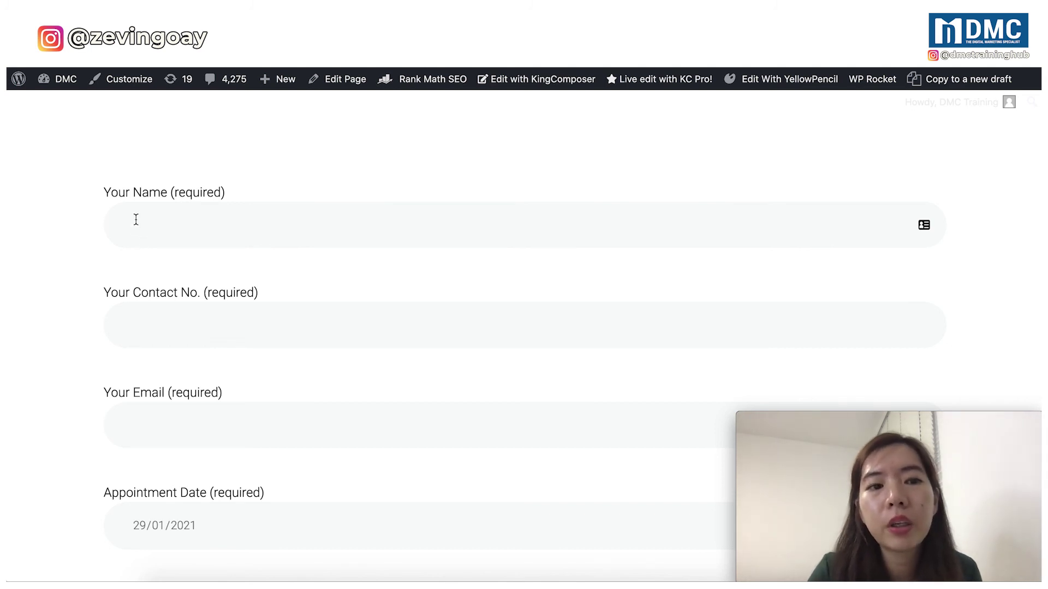
{"action": "scroll", "coordinate": [147, 344], "scroll_direction": "down", "scroll_amount": 2}
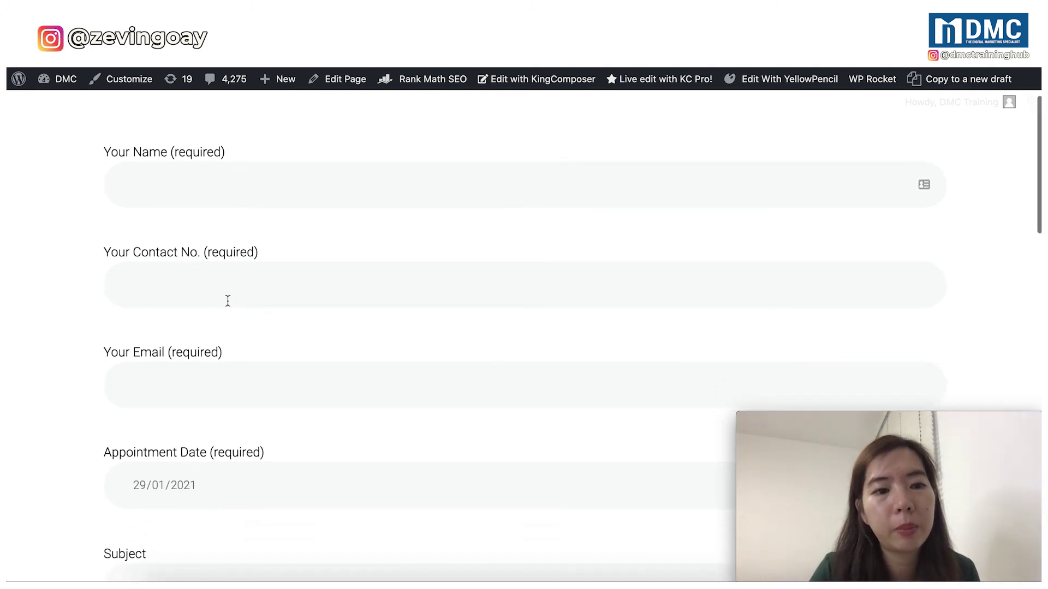
{"action": "scroll", "coordinate": [218, 390], "scroll_direction": "down", "scroll_amount": 5}
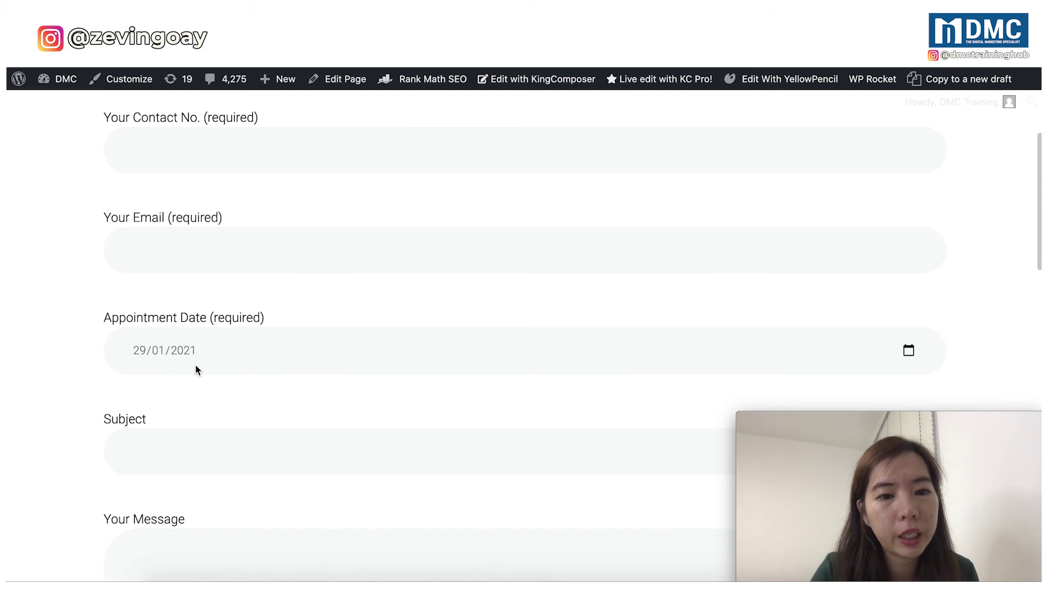
{"action": "scroll", "coordinate": [185, 381], "scroll_direction": "down", "scroll_amount": 5}
{"action": "scroll", "coordinate": [181, 475], "scroll_direction": "down", "scroll_amount": 8}
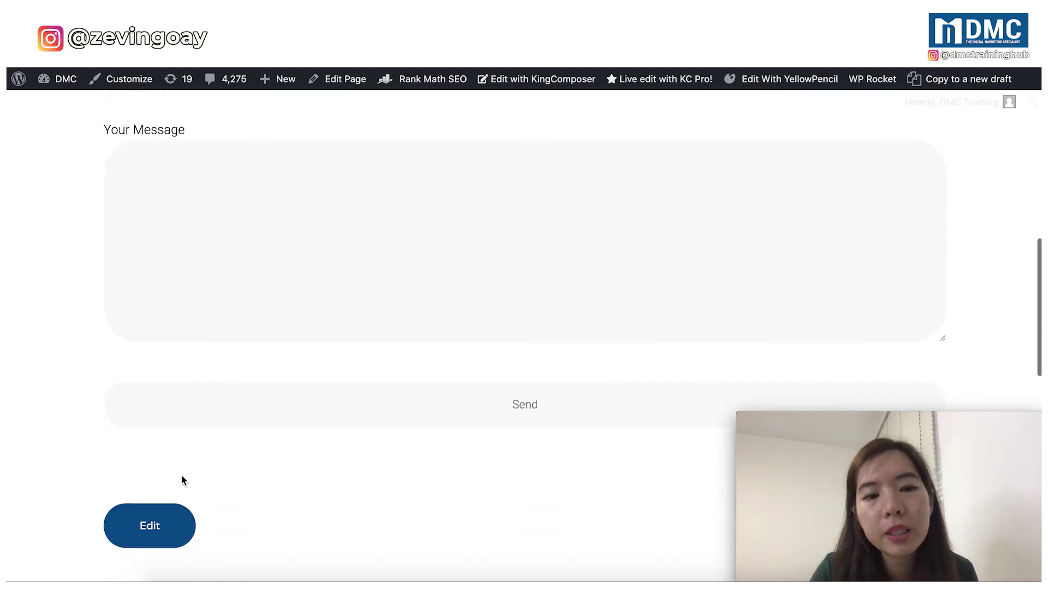
{"action": "scroll", "coordinate": [181, 480], "scroll_direction": "down", "scroll_amount": 1}
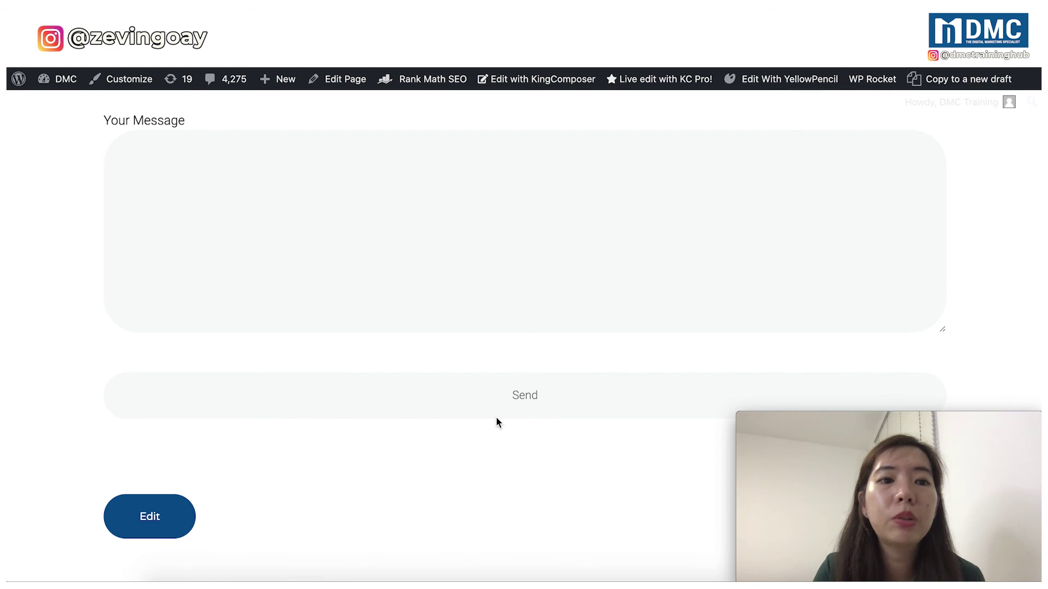
{"action": "scroll", "coordinate": [496, 421], "scroll_direction": "up", "scroll_amount": 6}
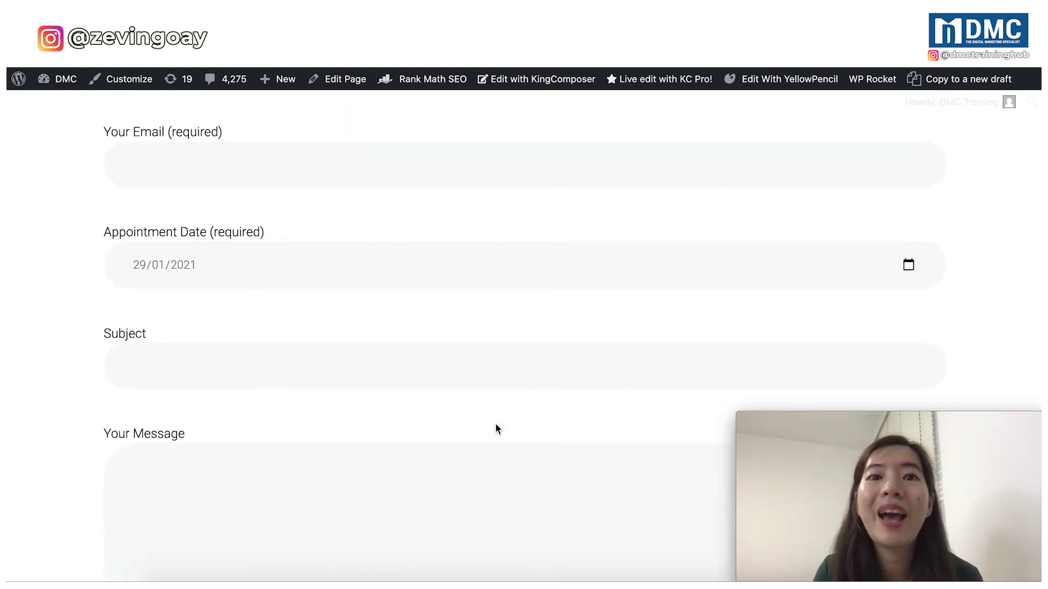
{"action": "scroll", "coordinate": [175, 258], "scroll_direction": "up", "scroll_amount": 1}
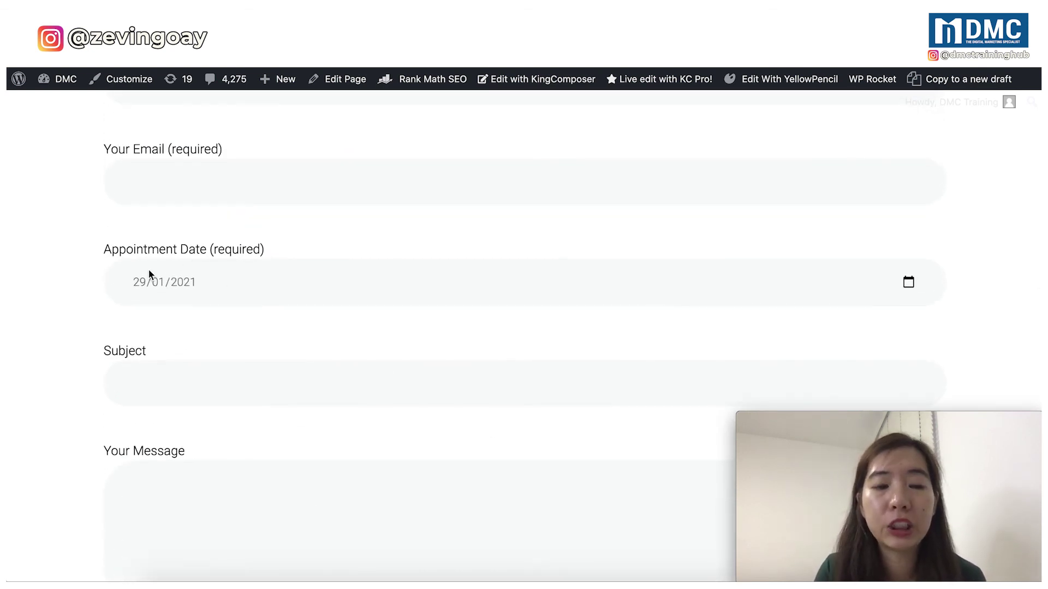